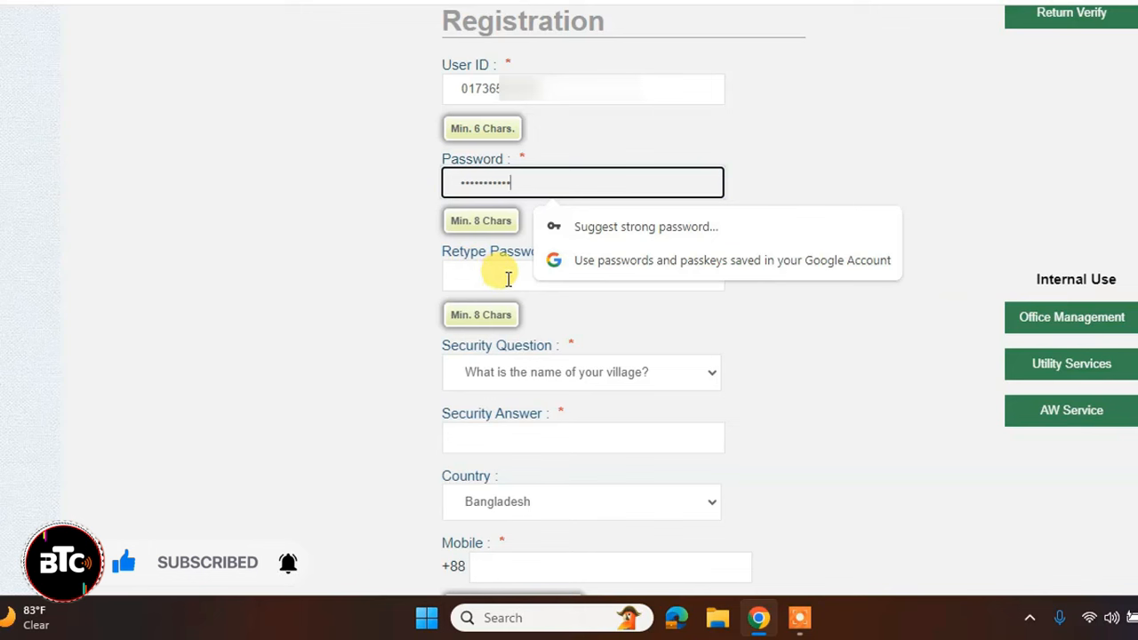
- Retype the password and answer the 'What is the name of your village?' security question
{"action": "left_click", "coordinate": [507, 279]}
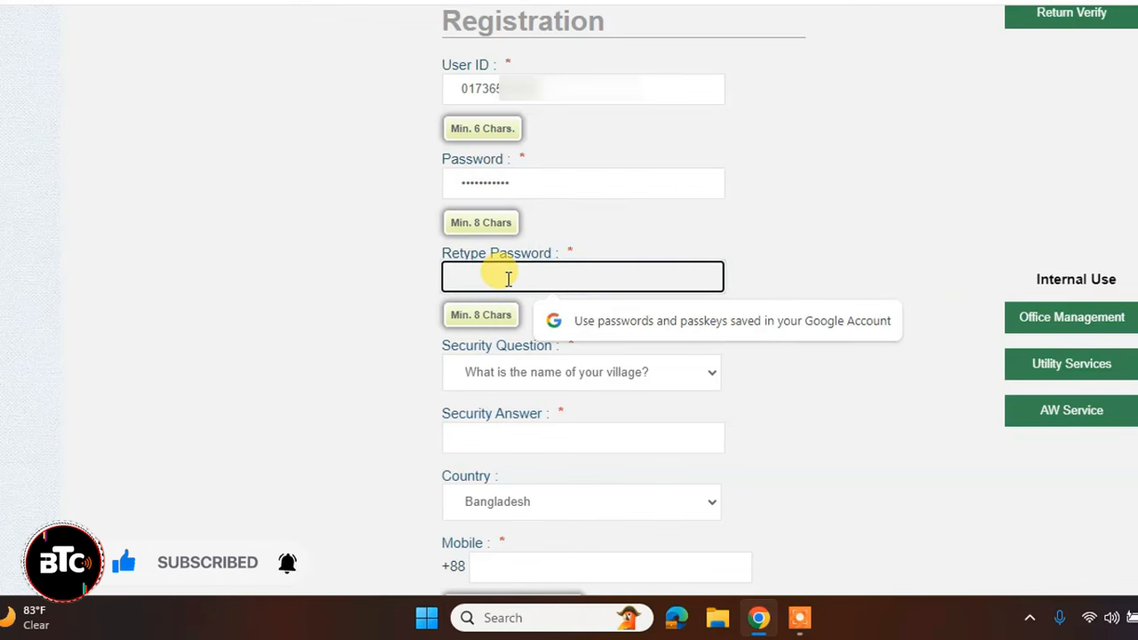
{"action": "type", "text": "**********"}
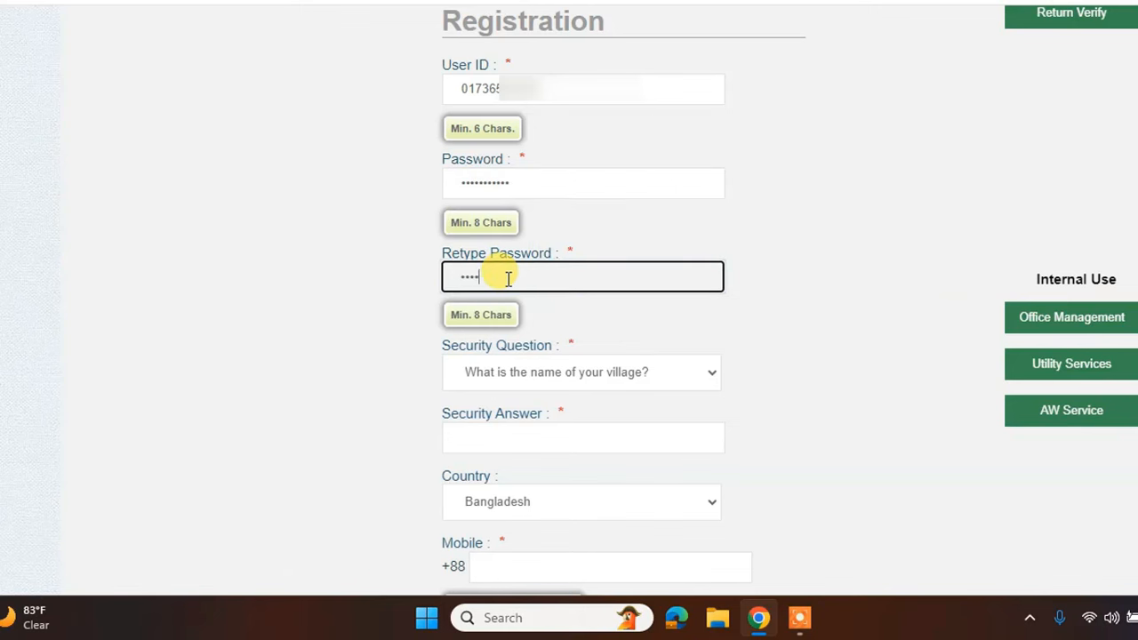
{"action": "type", "text": "*"}
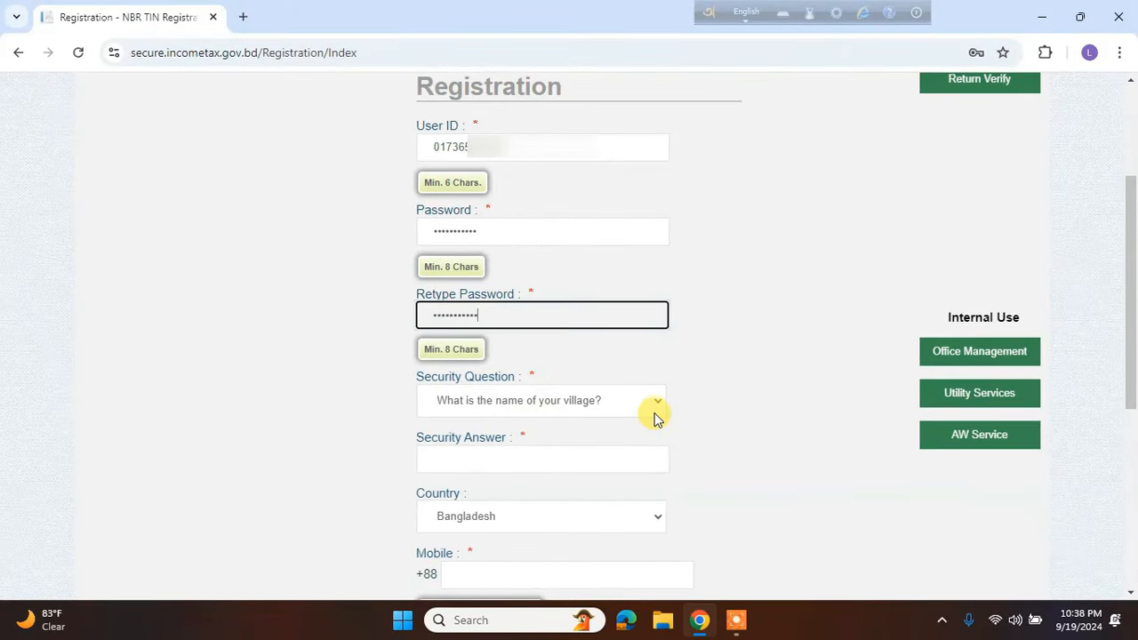
{"action": "left_click", "coordinate": [654, 410]}
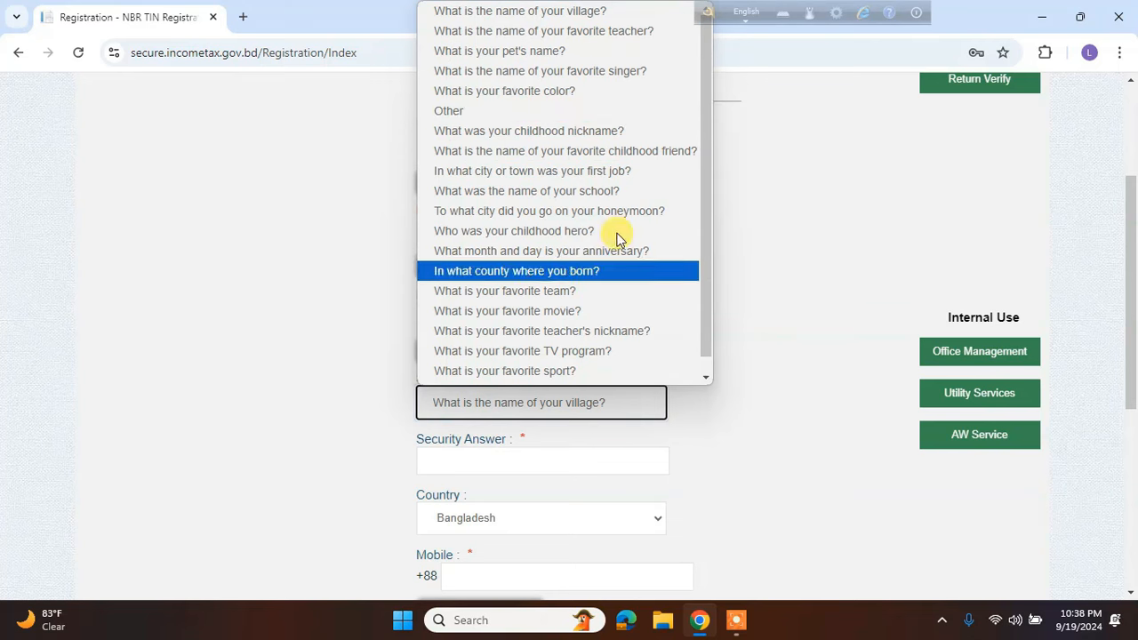
{"action": "left_click", "coordinate": [629, 18]}
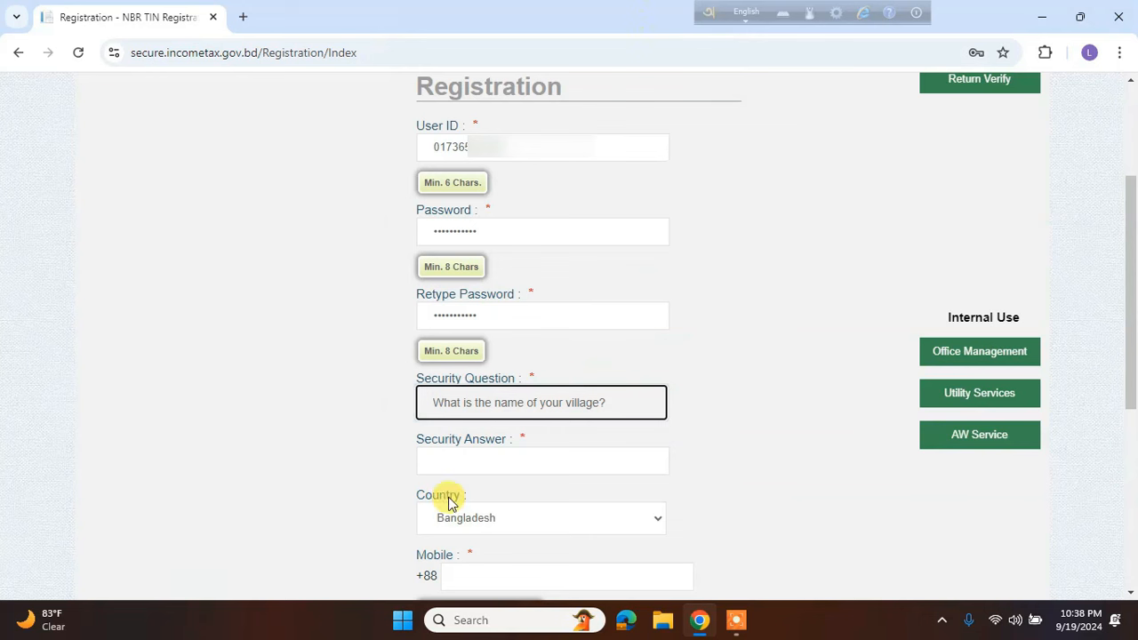
{"action": "left_click", "coordinate": [471, 458]}
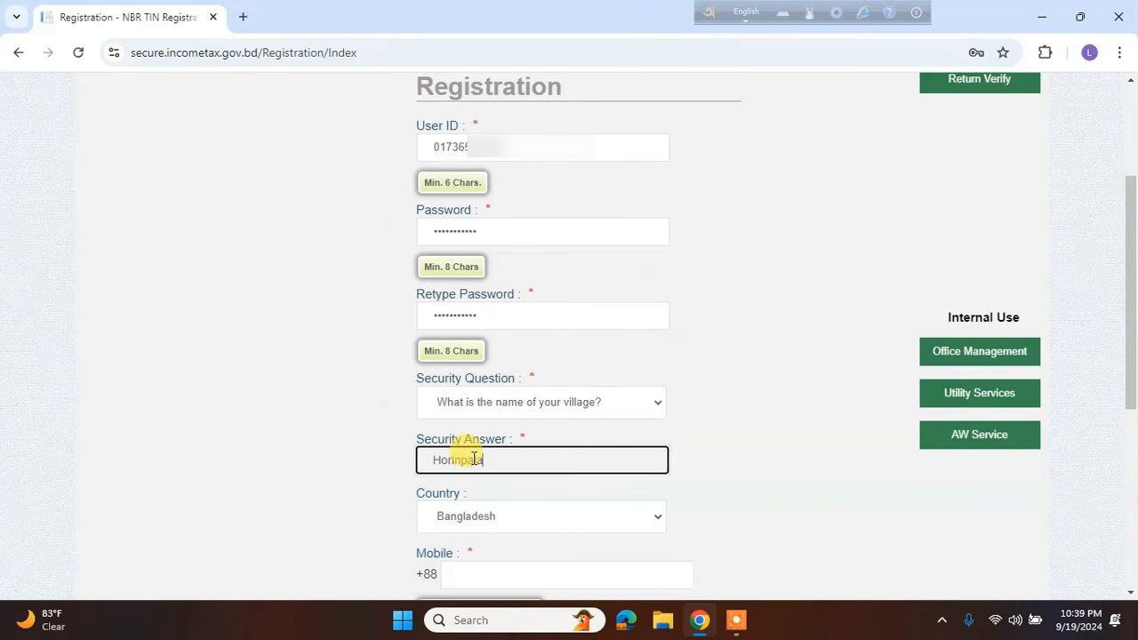
- Enter the mobile number in the registration form
{"action": "scroll", "coordinate": [1131, 444], "scroll_direction": "down", "scroll_amount": 3}
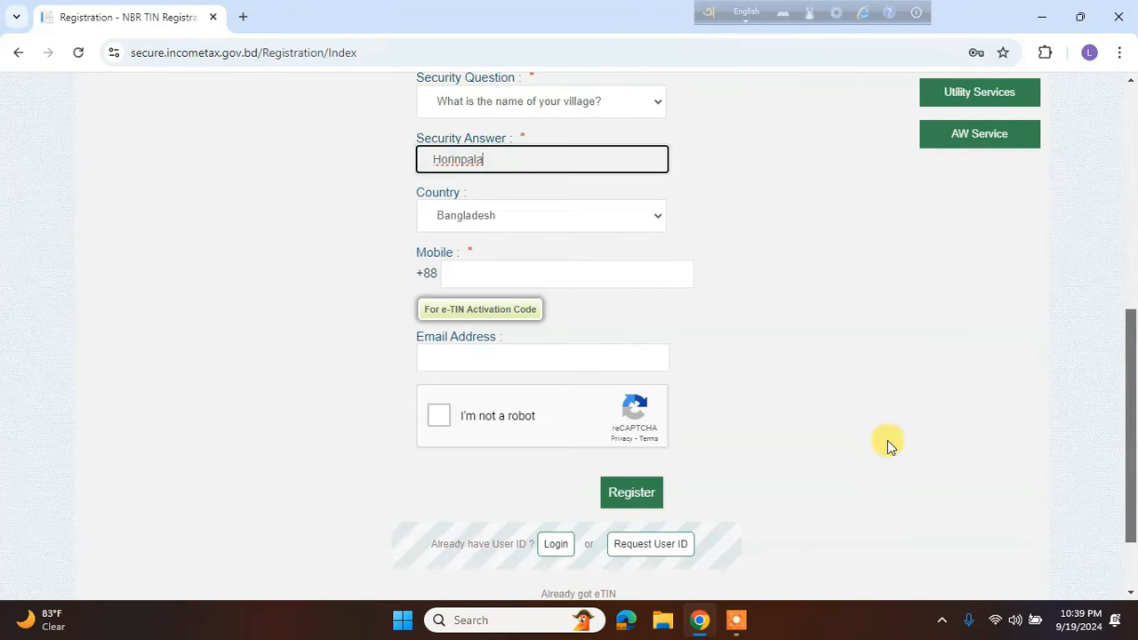
{"action": "left_click", "coordinate": [523, 274]}
{"action": "type", "text": "0"}
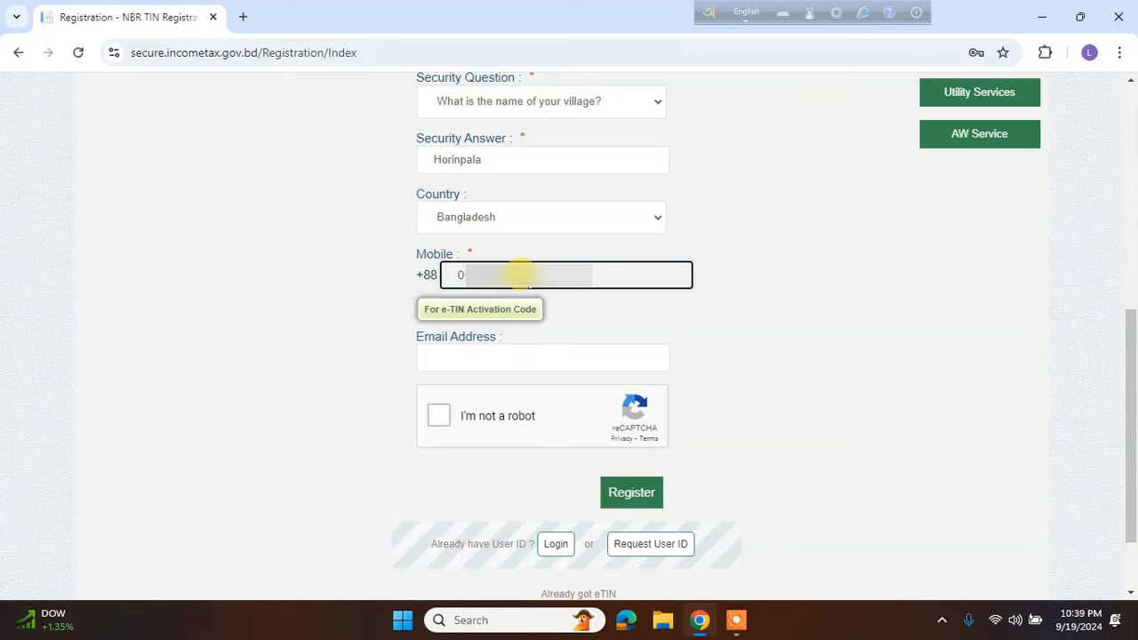
- Pass the reCAPTCHA by selecting the four bicycle pictures, then submit the registration
{"action": "left_click", "coordinate": [439, 418]}
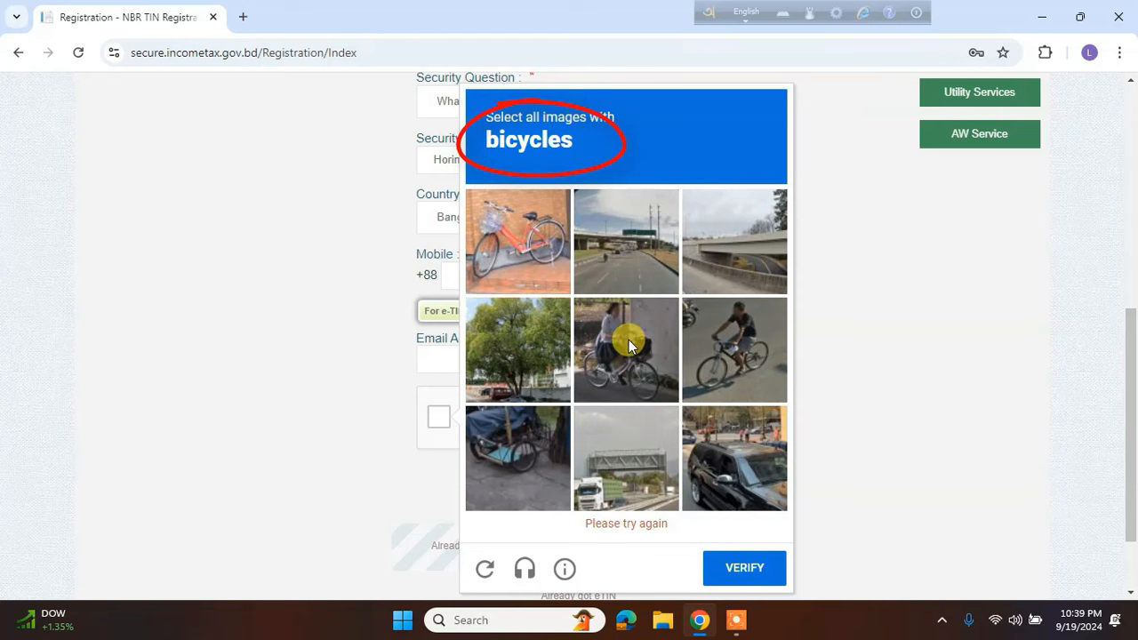
{"action": "left_click", "coordinate": [511, 252]}
{"action": "left_click", "coordinate": [597, 389]}
{"action": "left_click", "coordinate": [732, 382]}
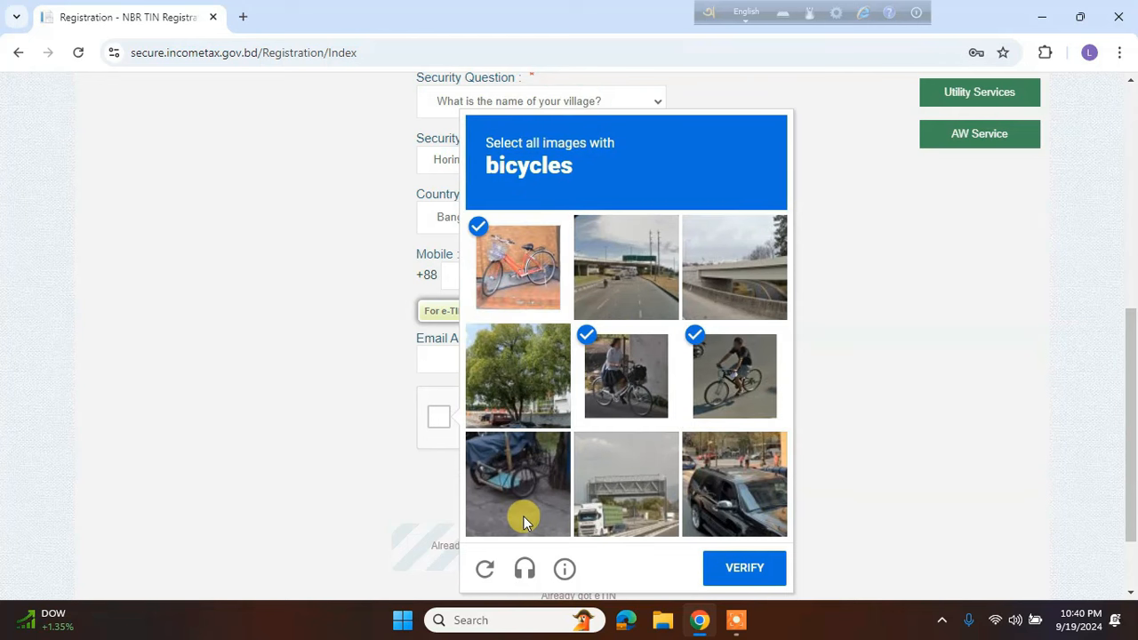
{"action": "left_click", "coordinate": [521, 516]}
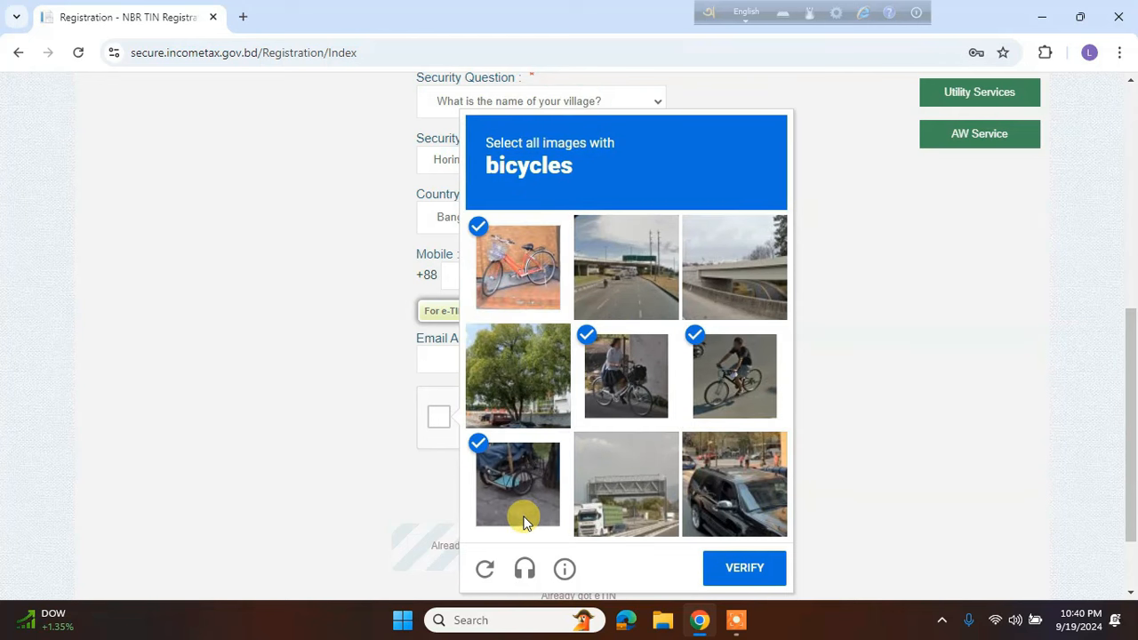
{"action": "left_click", "coordinate": [747, 573]}
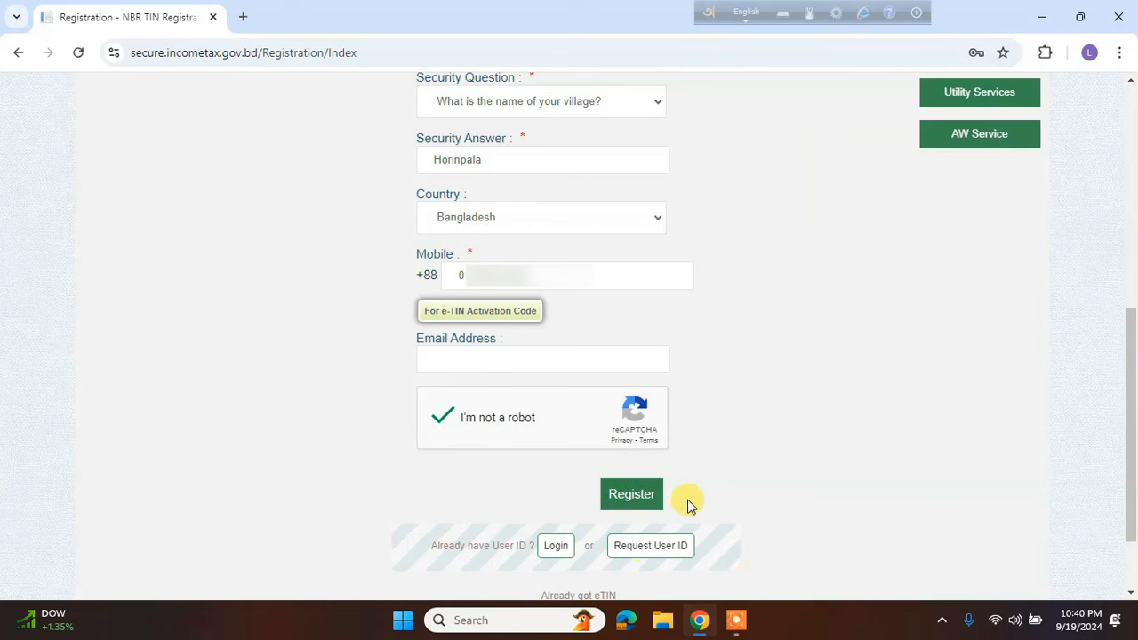
{"action": "left_click", "coordinate": [637, 500]}
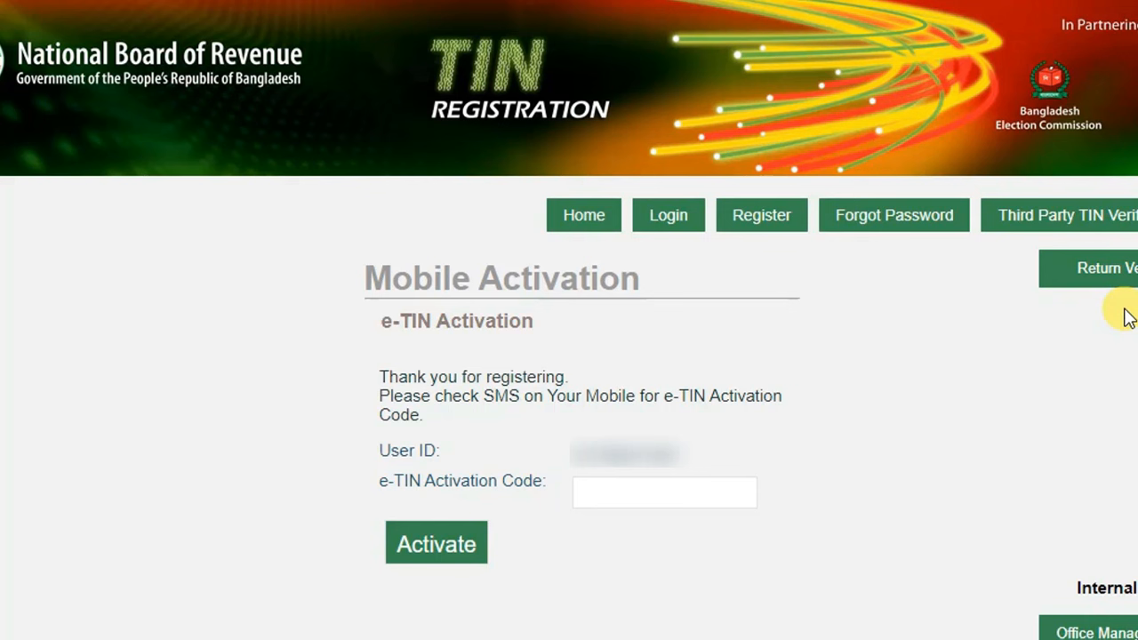
- Activate the account with the SMS activation code and go to the Login page
{"action": "left_click", "coordinate": [727, 494]}
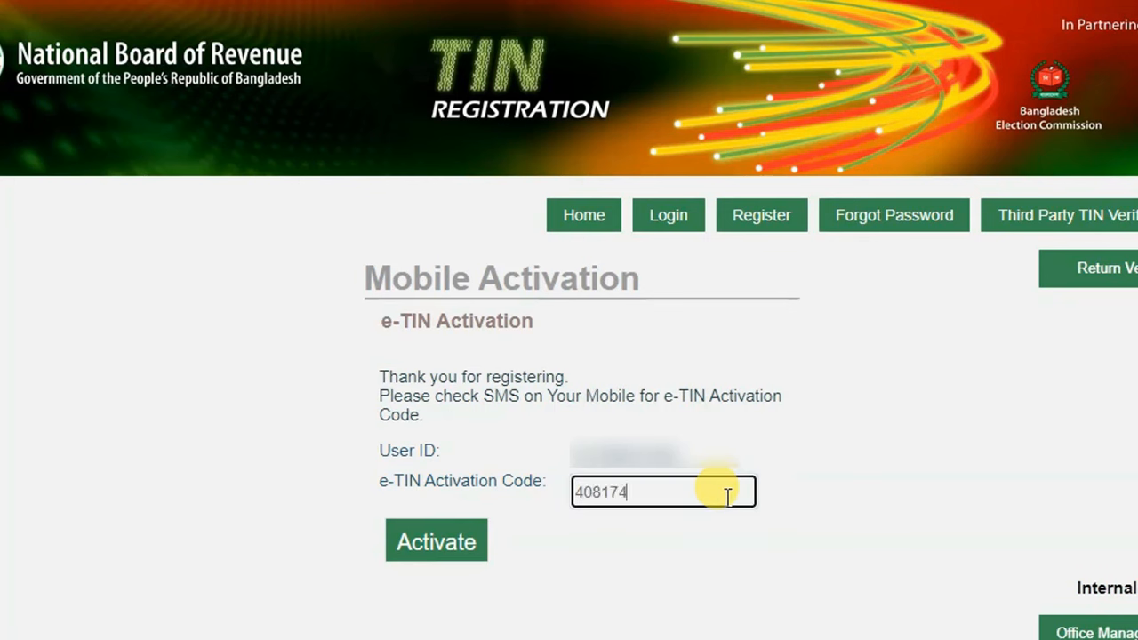
{"action": "left_click", "coordinate": [448, 544]}
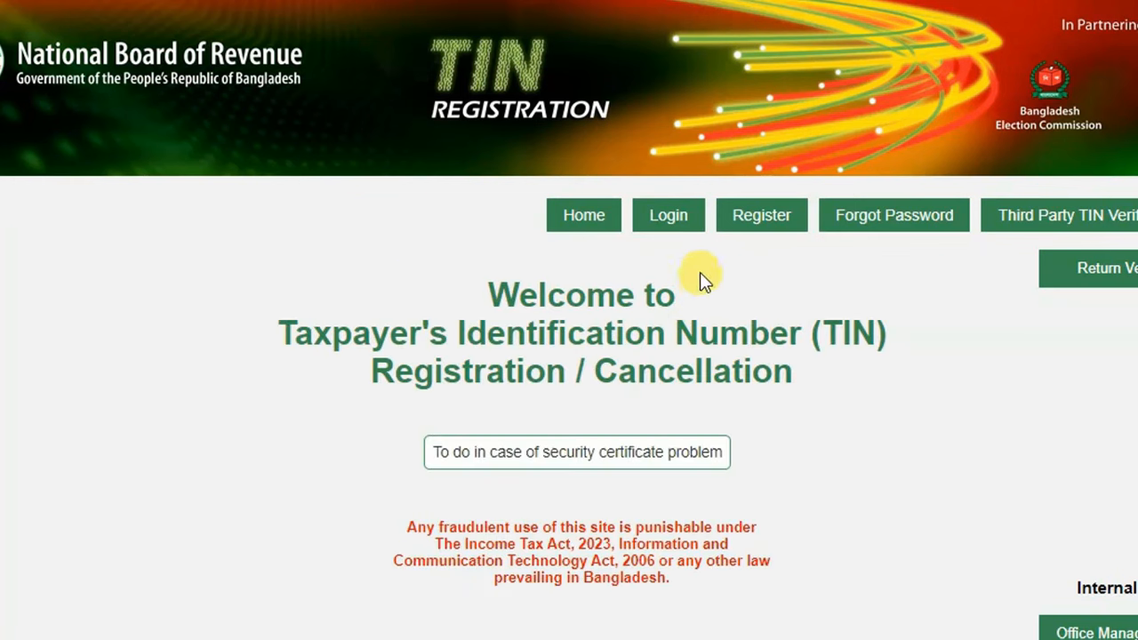
{"action": "left_click", "coordinate": [689, 230]}
- Log in with the new account and scroll to 'For TIN Registration Click here'
{"action": "scroll", "coordinate": [798, 290], "scroll_direction": "down", "scroll_amount": 2}
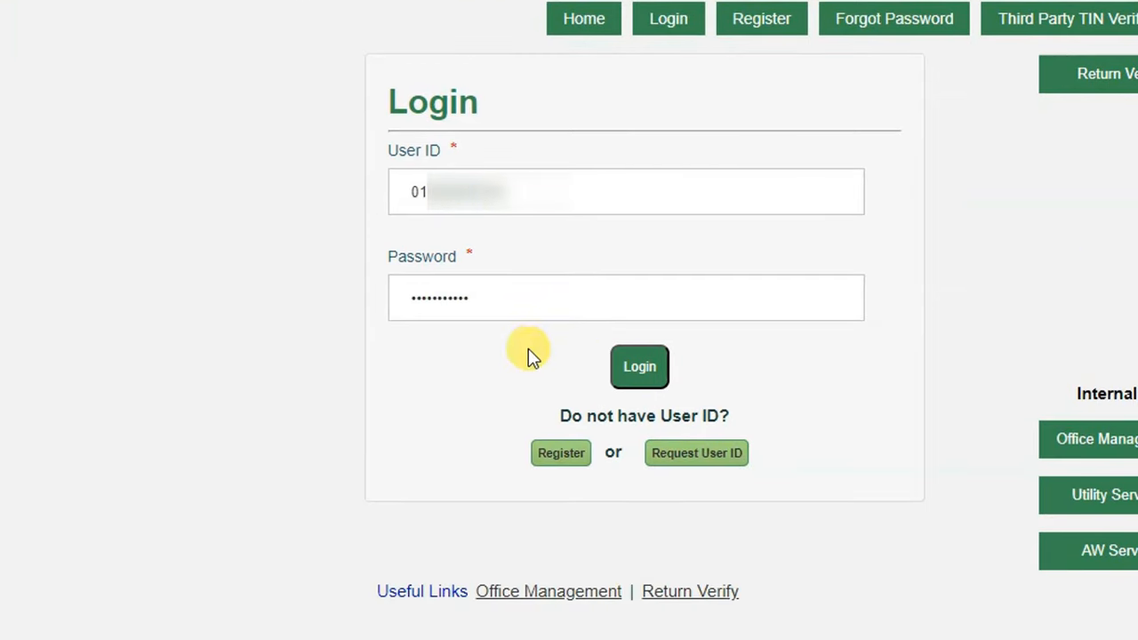
{"action": "left_click", "coordinate": [642, 369]}
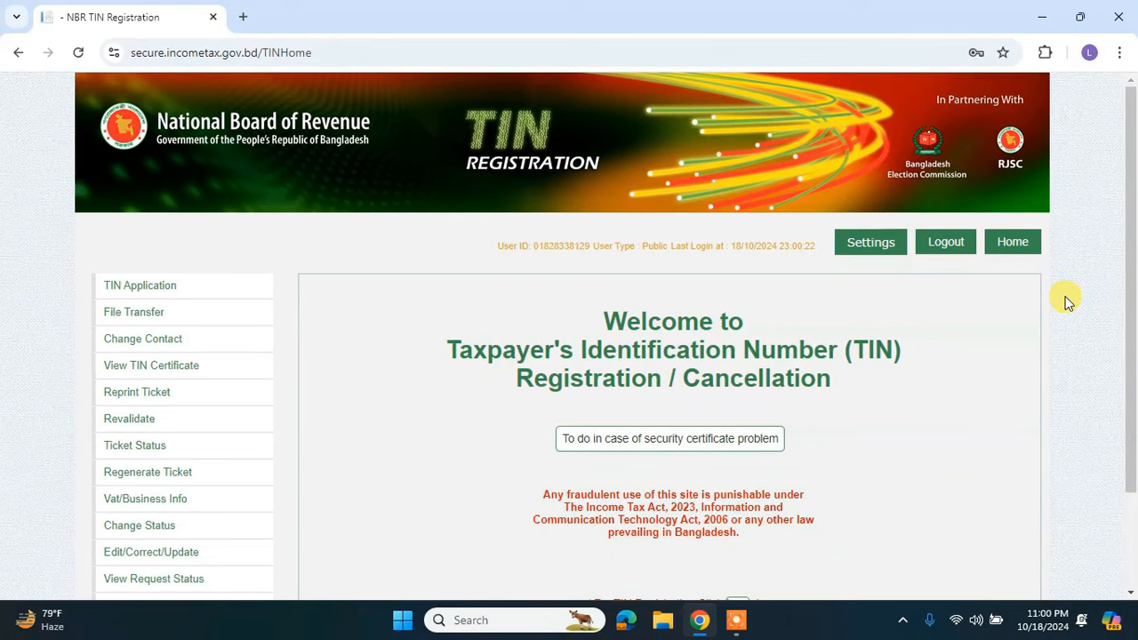
{"action": "scroll", "coordinate": [1042, 368], "scroll_direction": "down", "scroll_amount": 2}
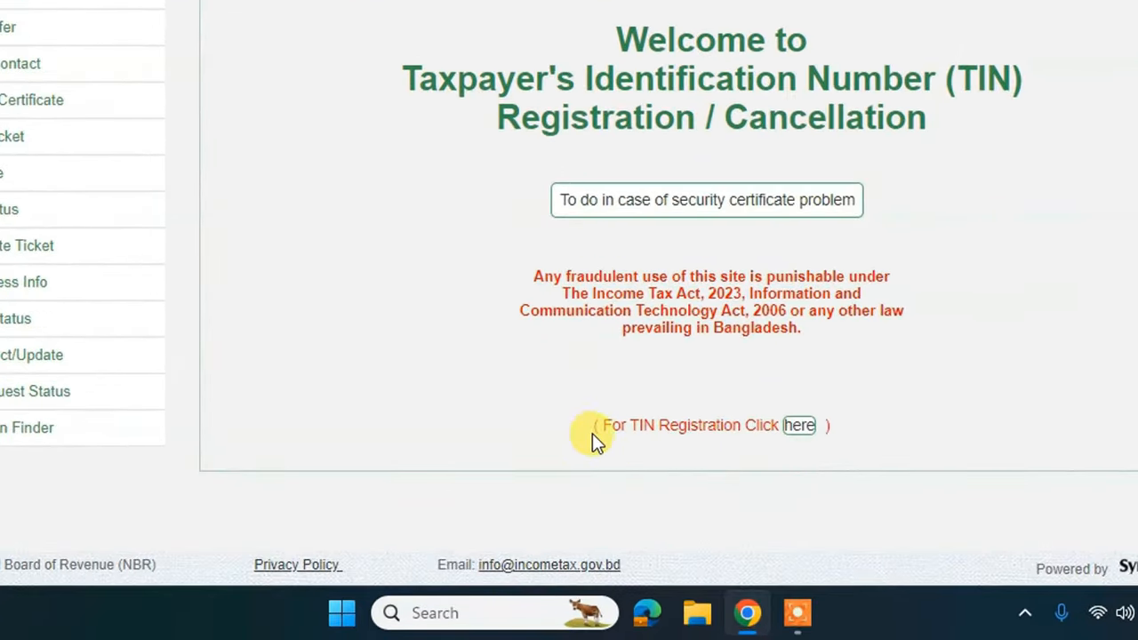
- Start a new TIN registration and open the Purpose of TIN dropdown on TIN Source Information
{"action": "left_click", "coordinate": [799, 426]}
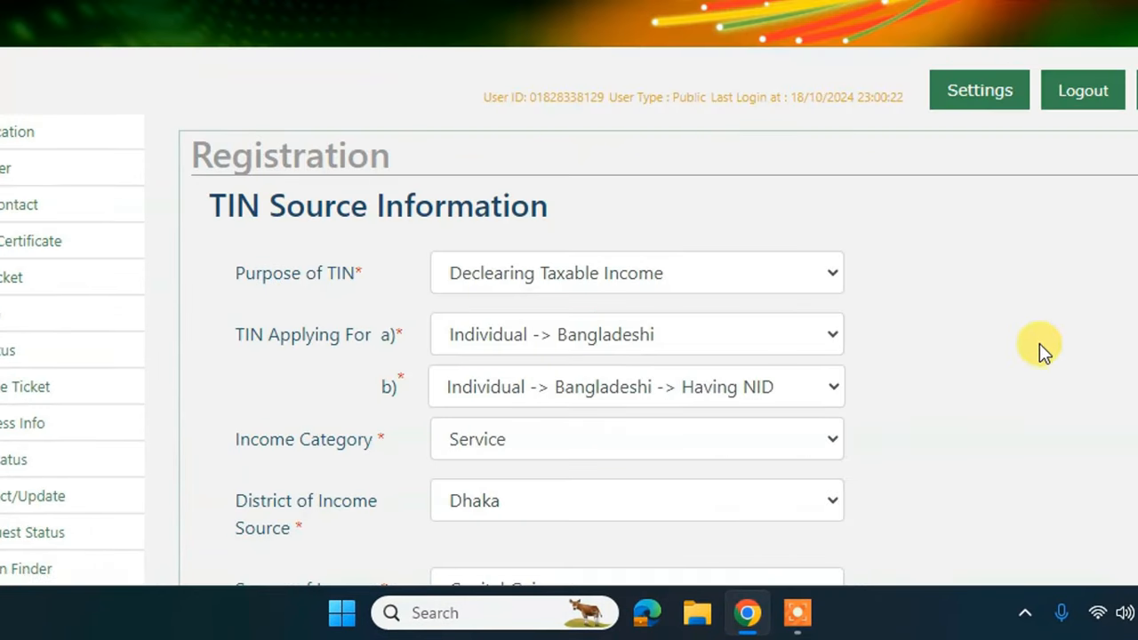
{"action": "scroll", "coordinate": [1044, 353], "scroll_direction": "down", "scroll_amount": 1}
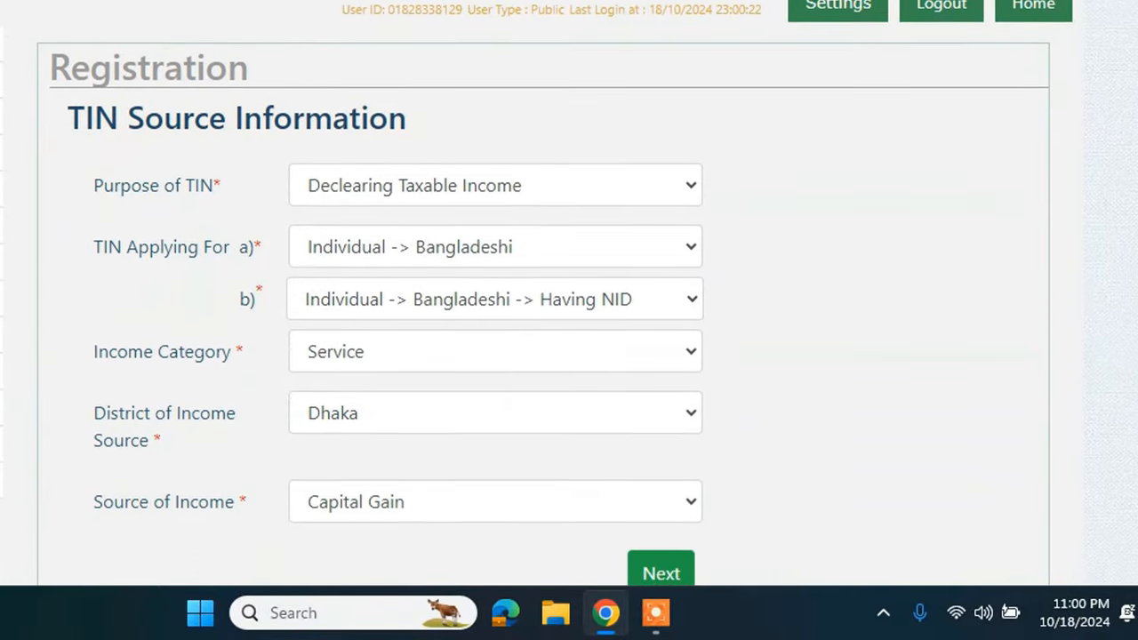
{"action": "scroll", "coordinate": [1090, 322], "scroll_direction": "down", "scroll_amount": 1}
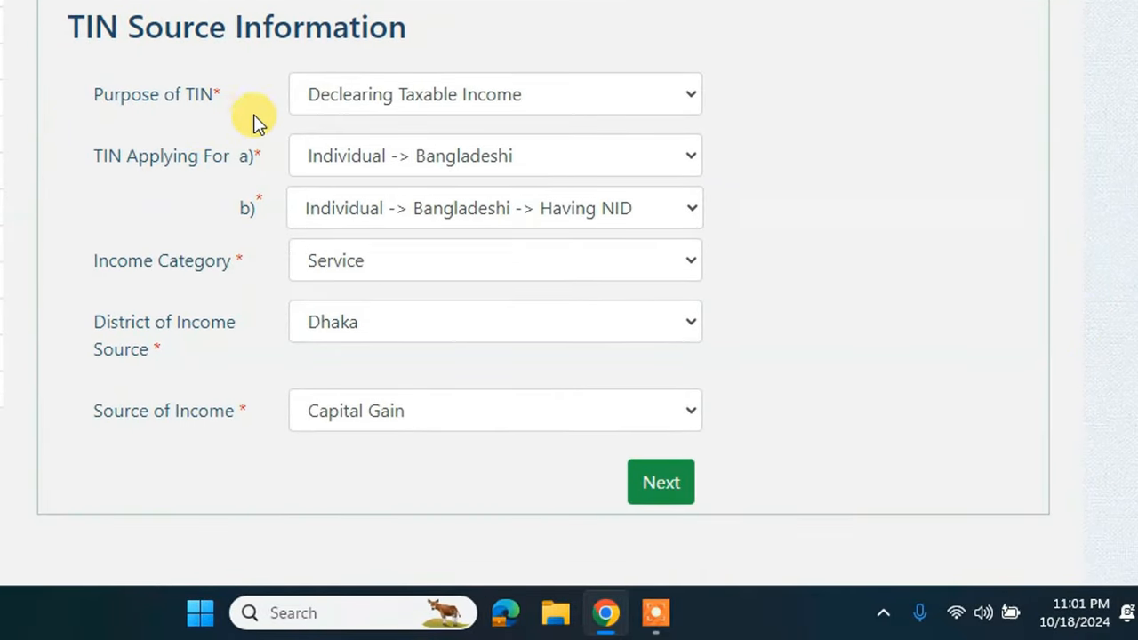
{"action": "left_click", "coordinate": [650, 94]}
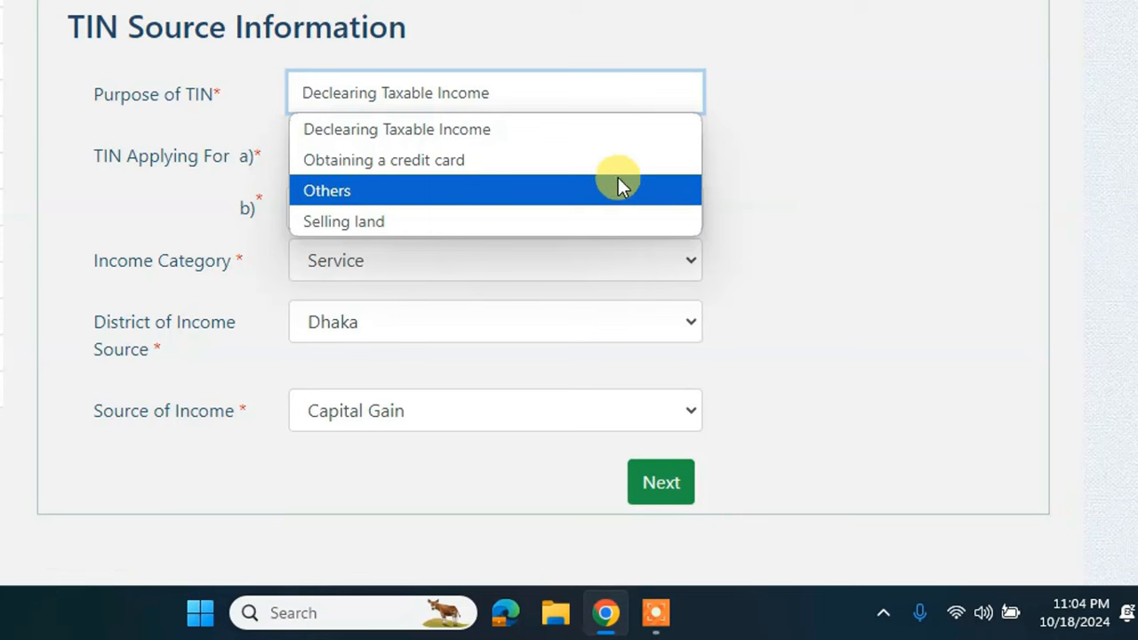
- Keep Declearing Taxable Income, Individual -> Bangladeshi and Having NID, then open Income Category
{"action": "left_click", "coordinate": [87, 183]}
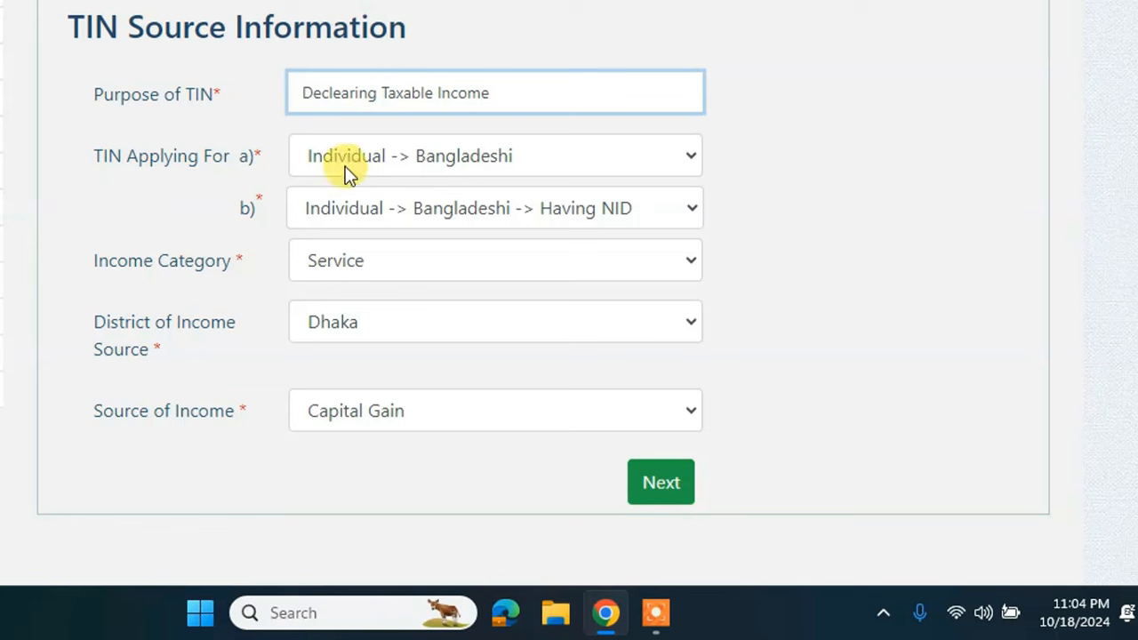
{"action": "left_click", "coordinate": [673, 158]}
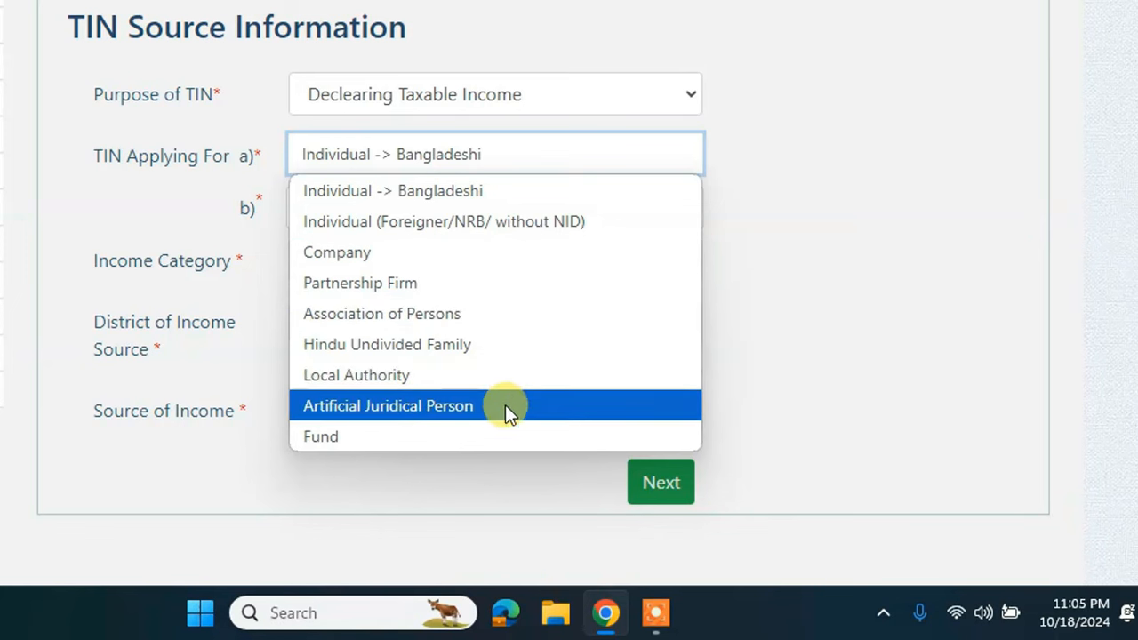
{"action": "left_click", "coordinate": [593, 154]}
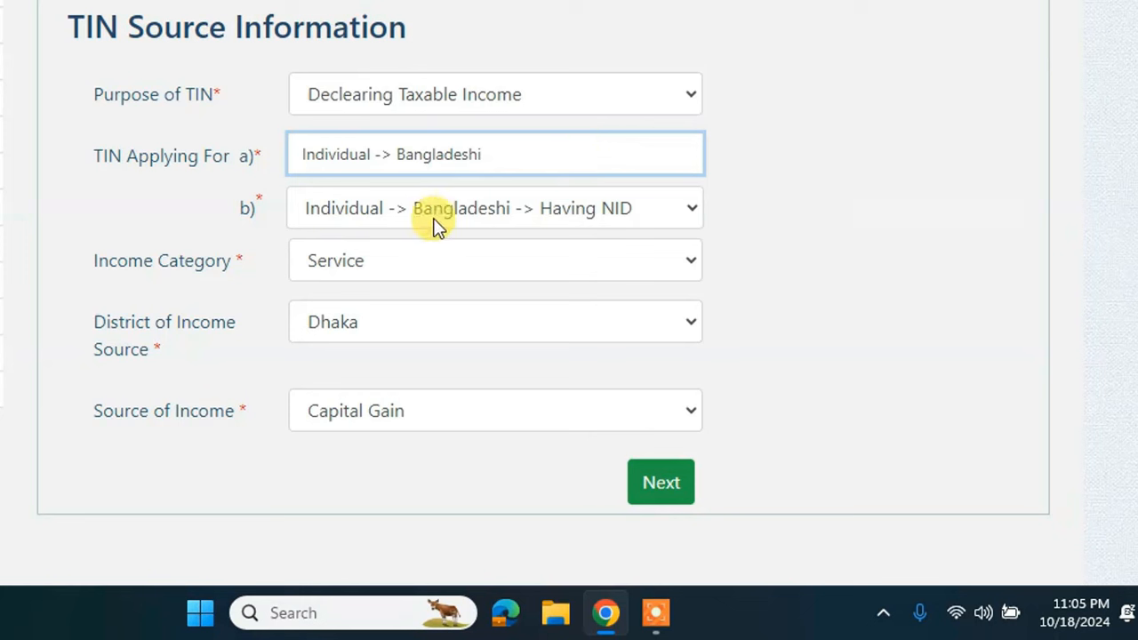
{"action": "left_click", "coordinate": [649, 213]}
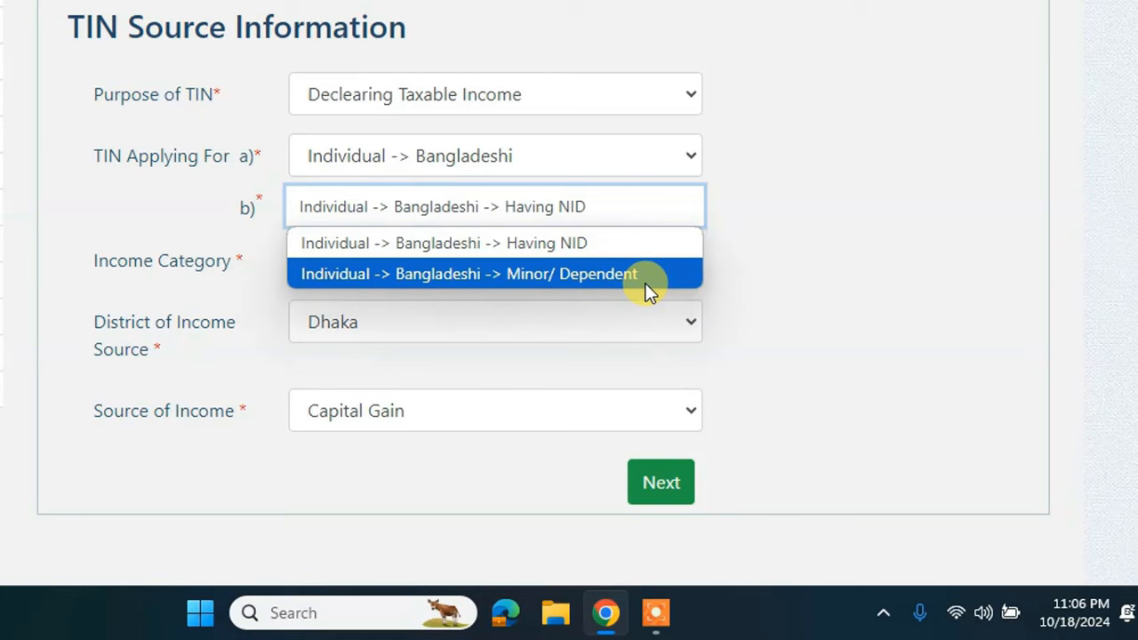
{"action": "left_click", "coordinate": [207, 369]}
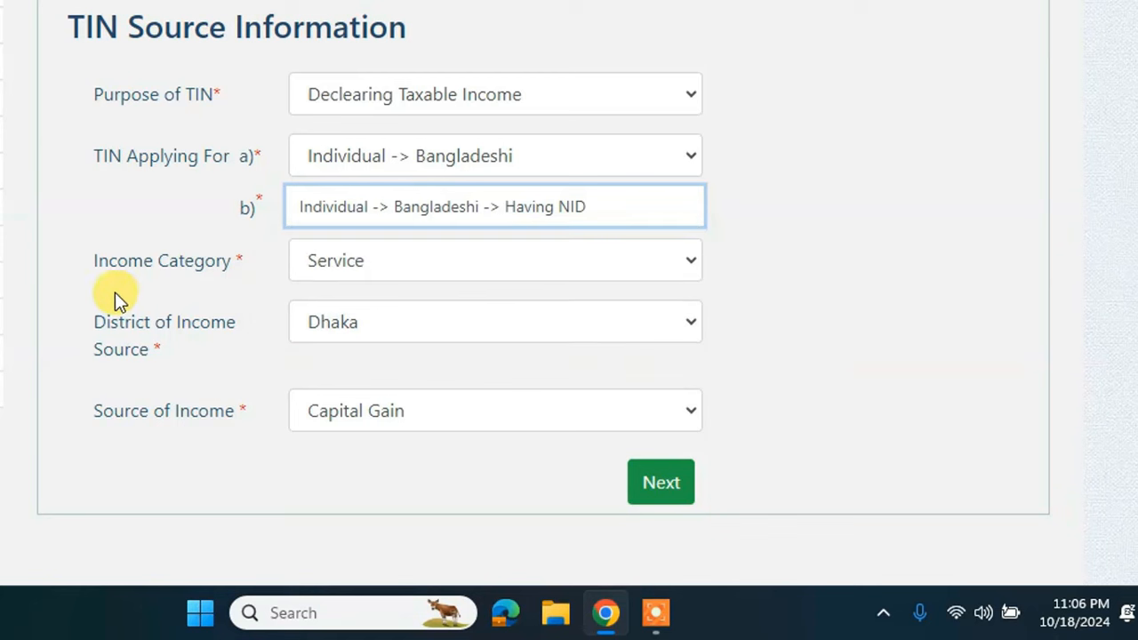
{"action": "left_click", "coordinate": [666, 271]}
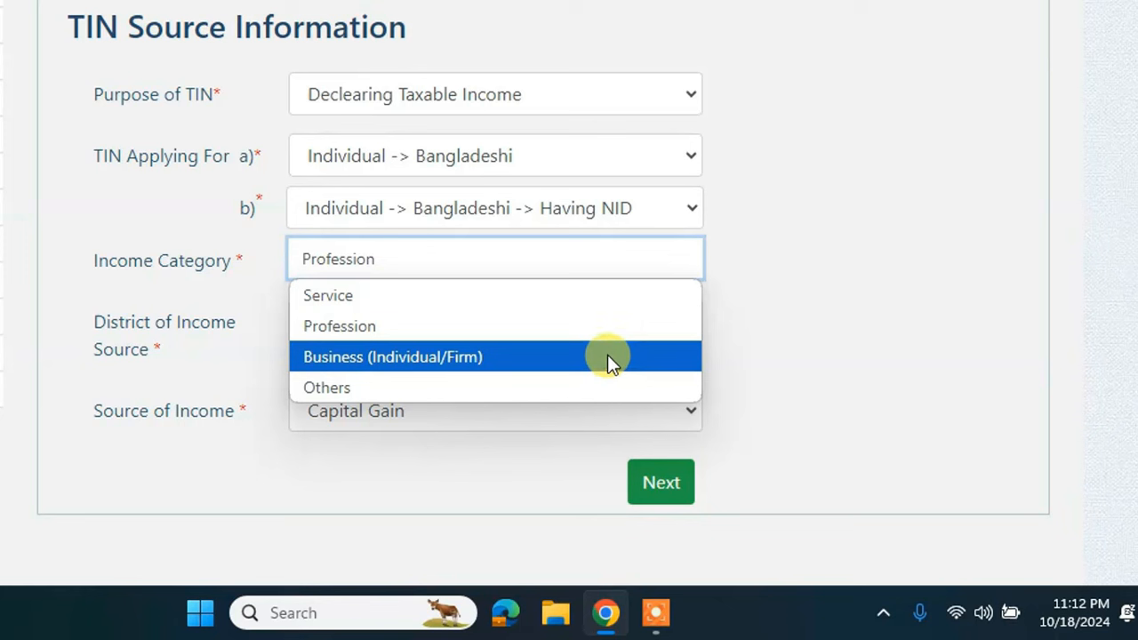
- Keep Service as income category and set District of Income Source to Pirojpur
{"action": "left_click", "coordinate": [500, 387]}
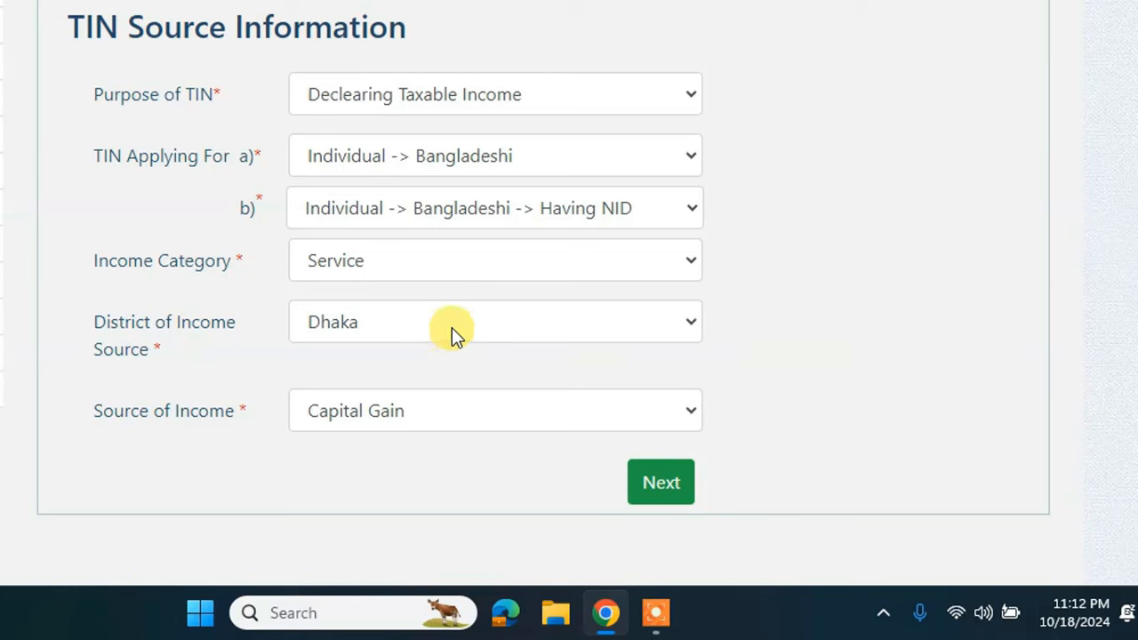
{"action": "left_click", "coordinate": [522, 313]}
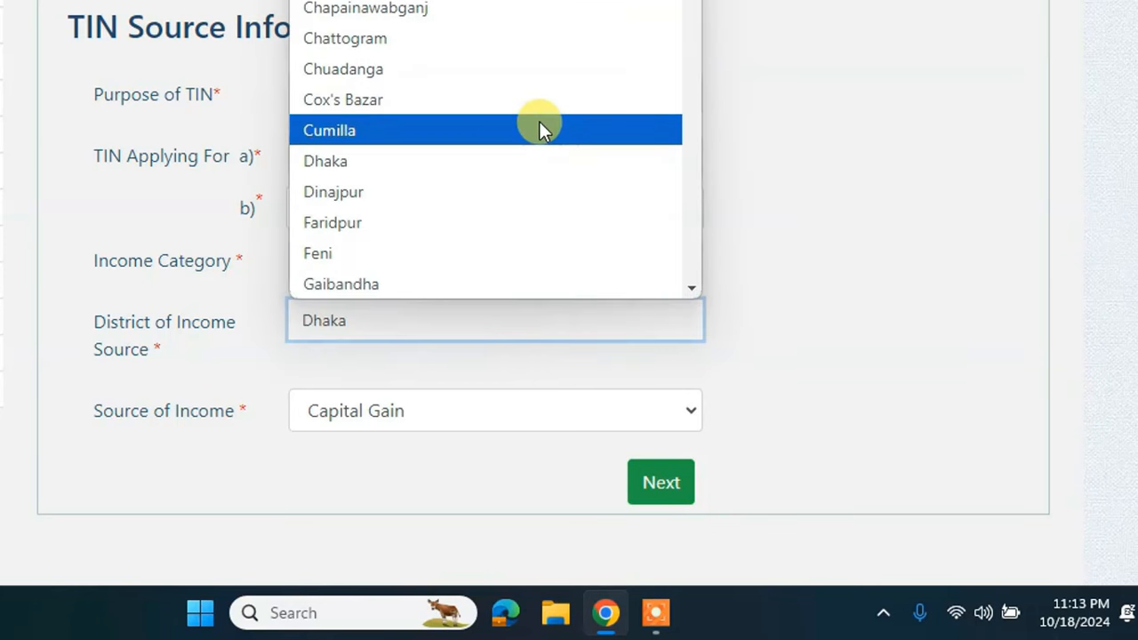
{"action": "key", "text": "p"}
{"action": "scroll", "coordinate": [543, 125], "scroll_direction": "down", "scroll_amount": 3}
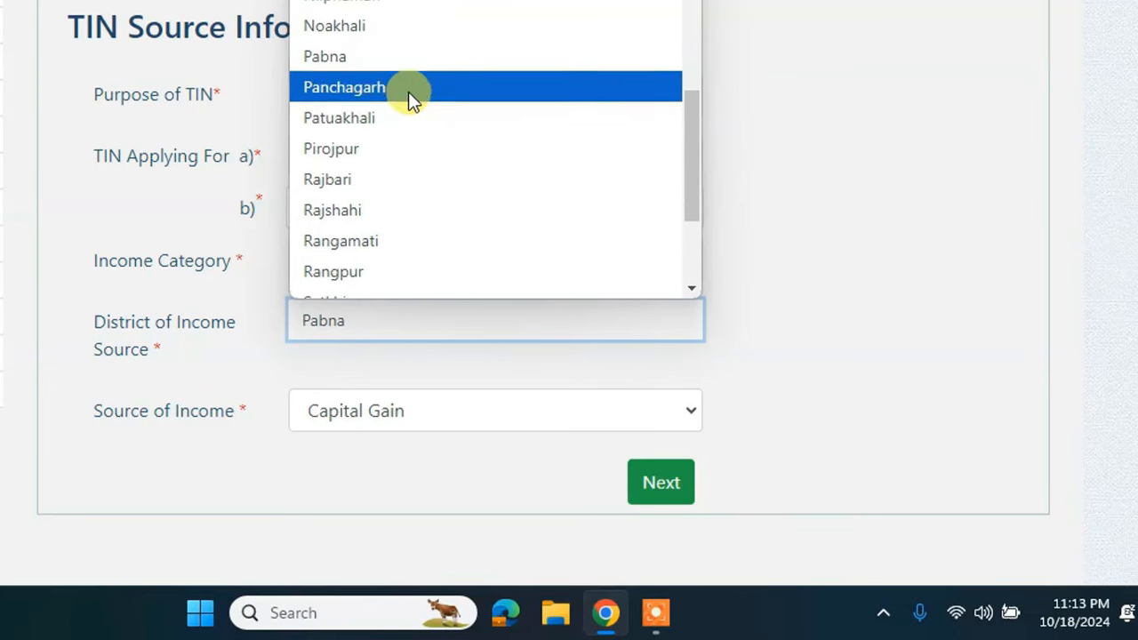
{"action": "left_click", "coordinate": [409, 144]}
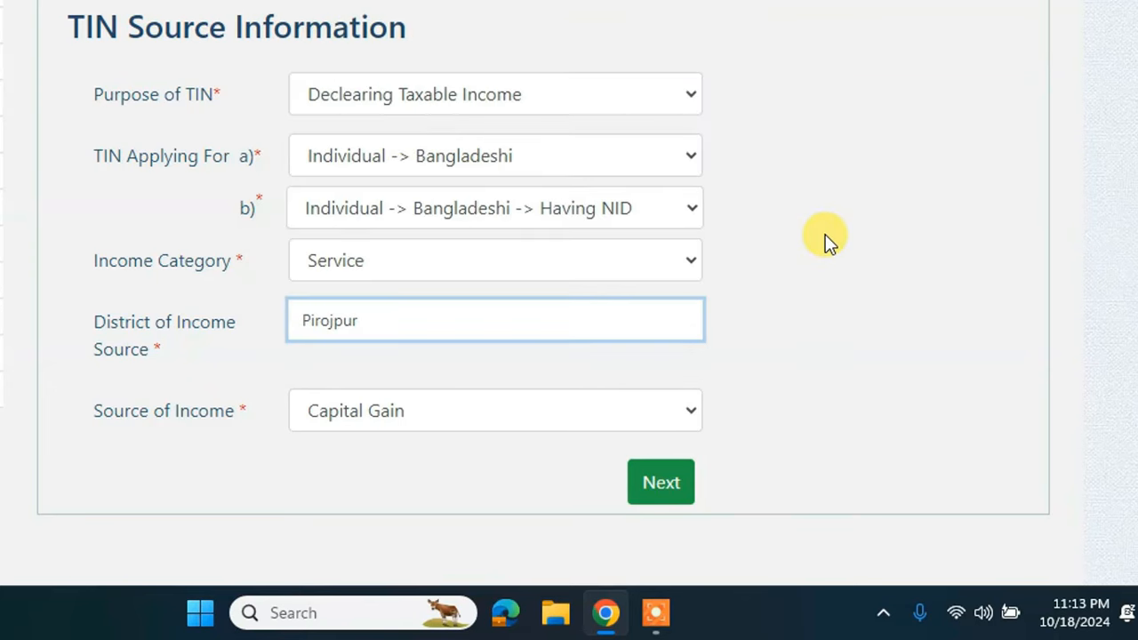
{"action": "left_click", "coordinate": [541, 418]}
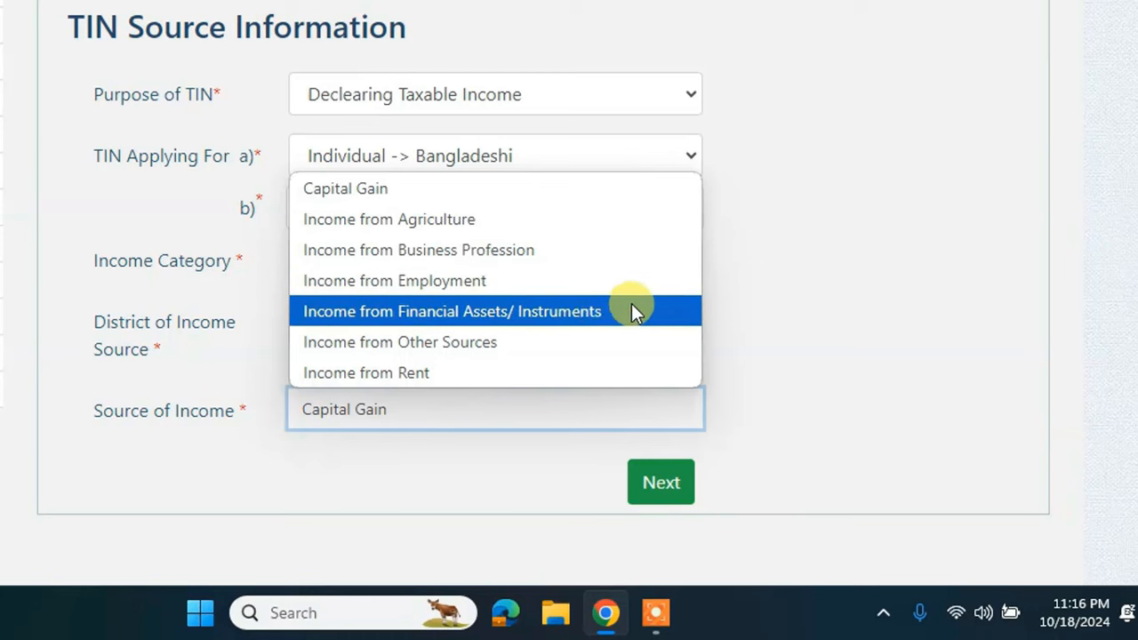
- Set Source of Income to Income from Employment and continue to the Registration step
{"action": "left_click", "coordinate": [582, 343]}
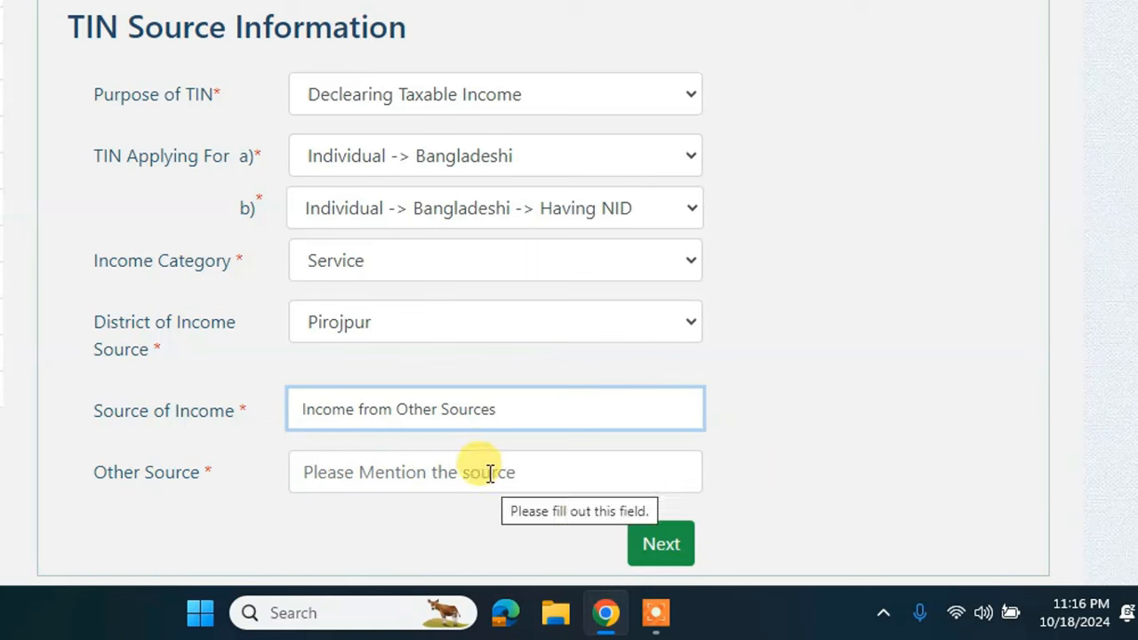
{"action": "left_click", "coordinate": [525, 411]}
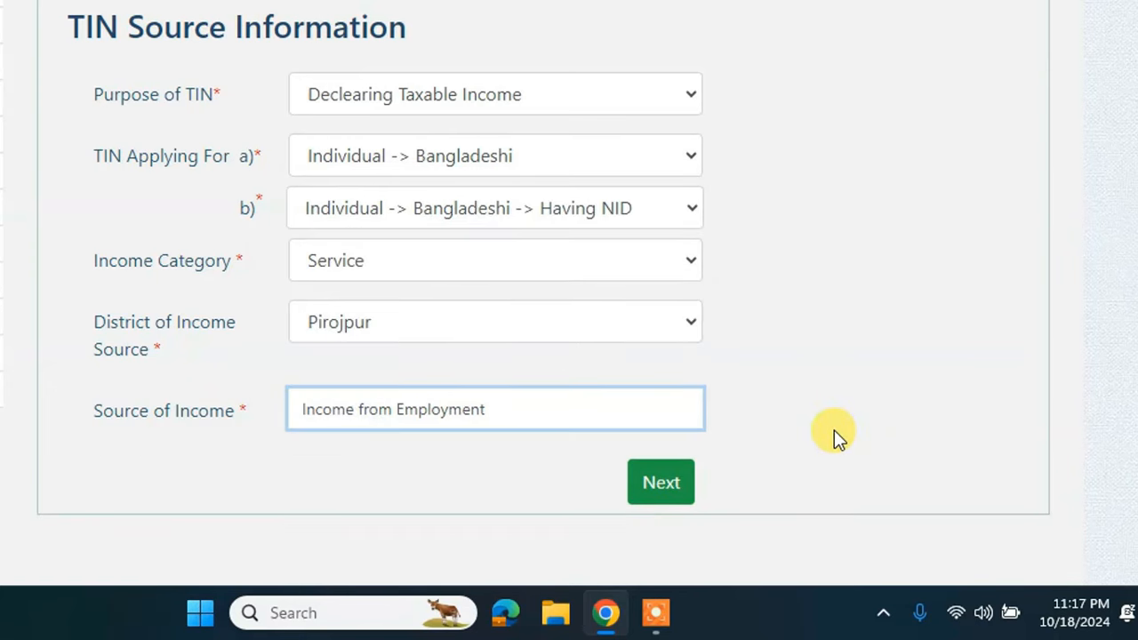
{"action": "left_click", "coordinate": [668, 498]}
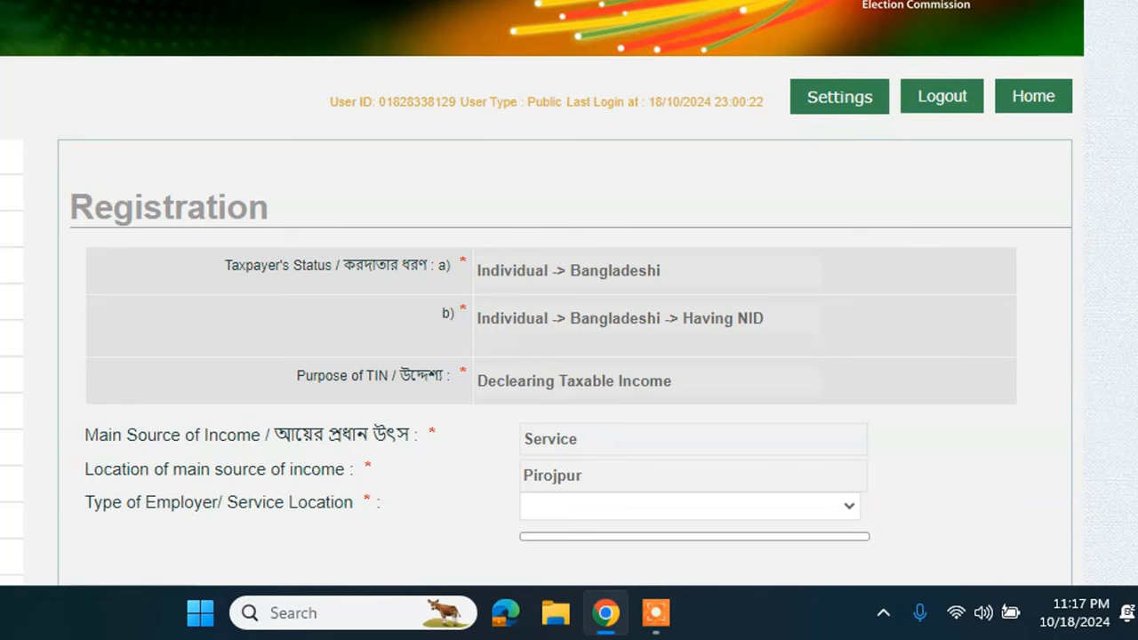
- Choose Pirojpur Civil District as service location and continue to Basic Information
{"action": "scroll", "coordinate": [379, 389], "scroll_direction": "down", "scroll_amount": 2}
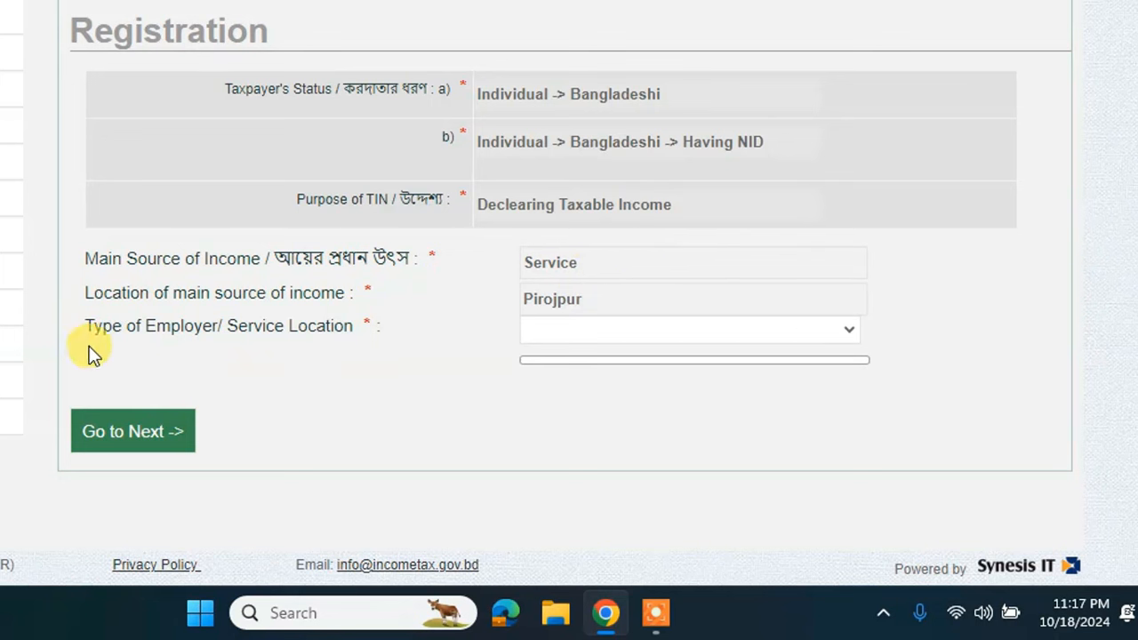
{"action": "left_click", "coordinate": [675, 330]}
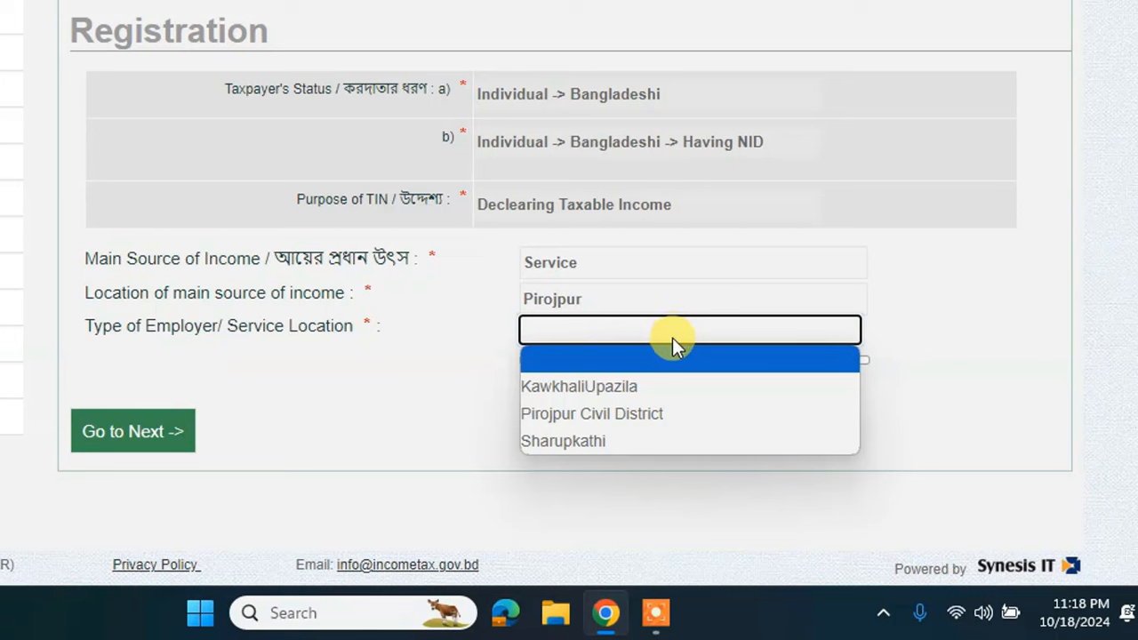
{"action": "left_click", "coordinate": [716, 414]}
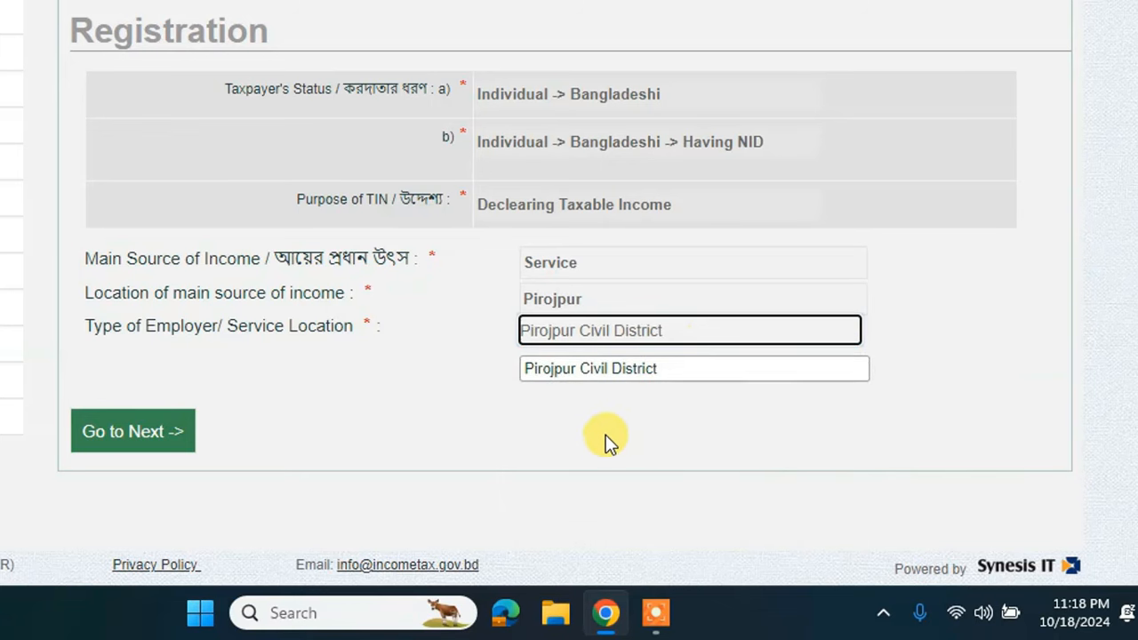
{"action": "left_click", "coordinate": [164, 449]}
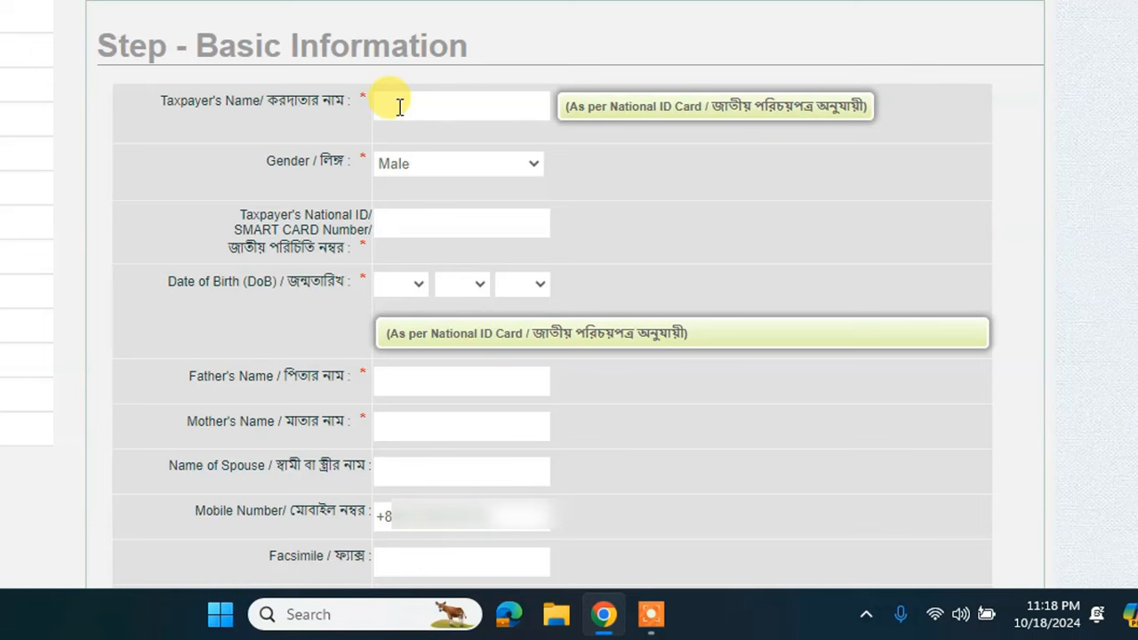
- Paste the taxpayer's name and National ID number into the Basic Information fields
{"action": "left_click", "coordinate": [399, 106]}
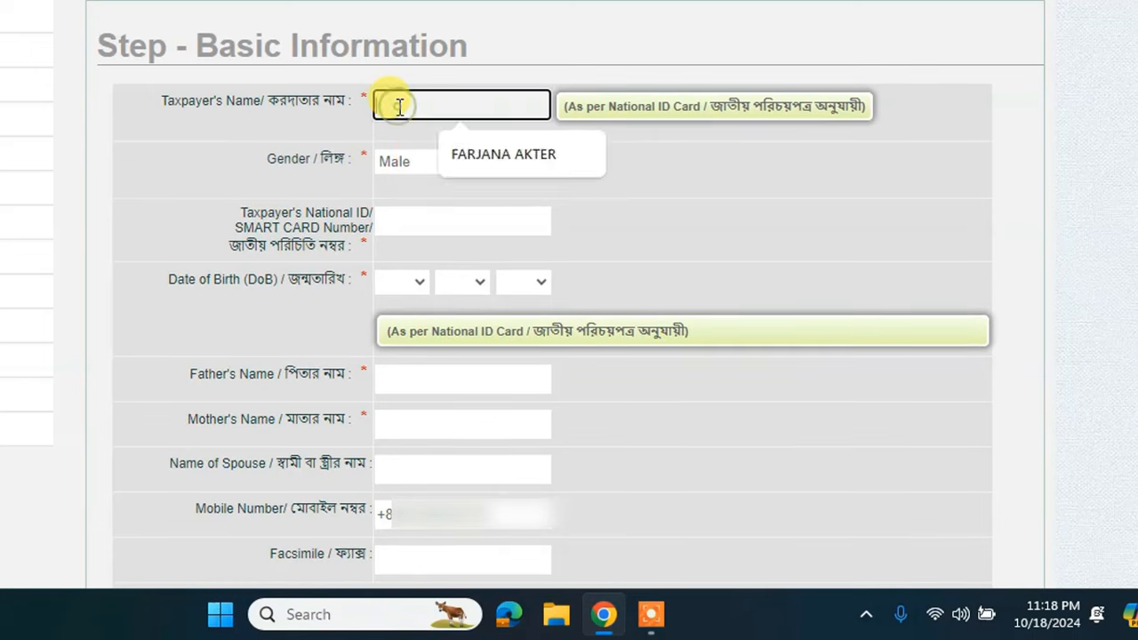
{"action": "left_click", "coordinate": [318, 171]}
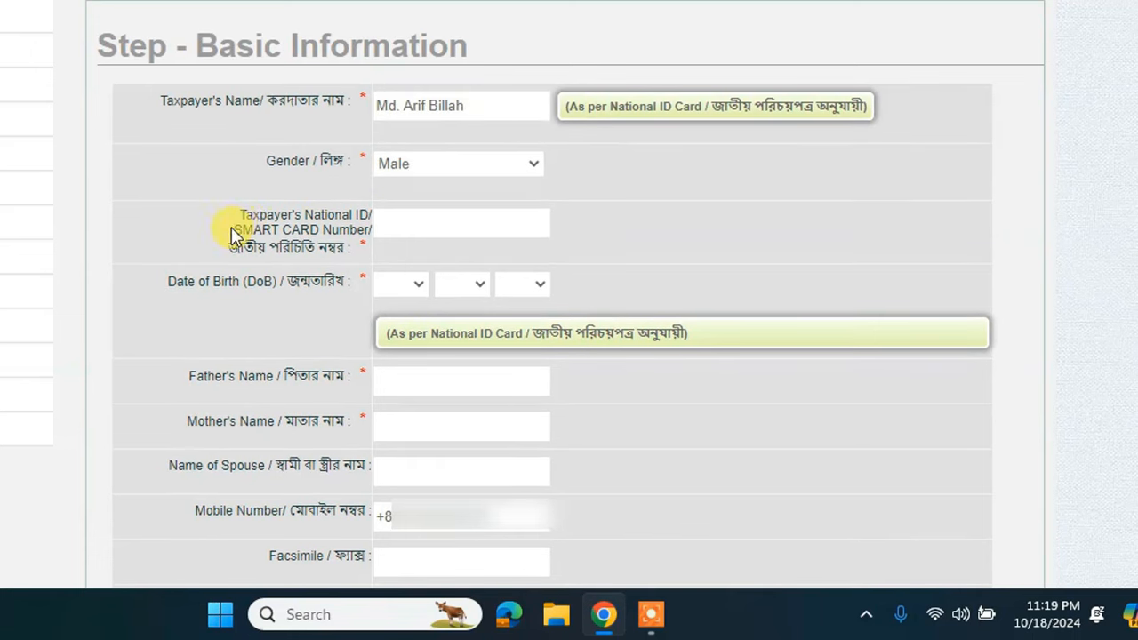
{"action": "left_click", "coordinate": [358, 238]}
{"action": "key", "text": "ctrl+v"}
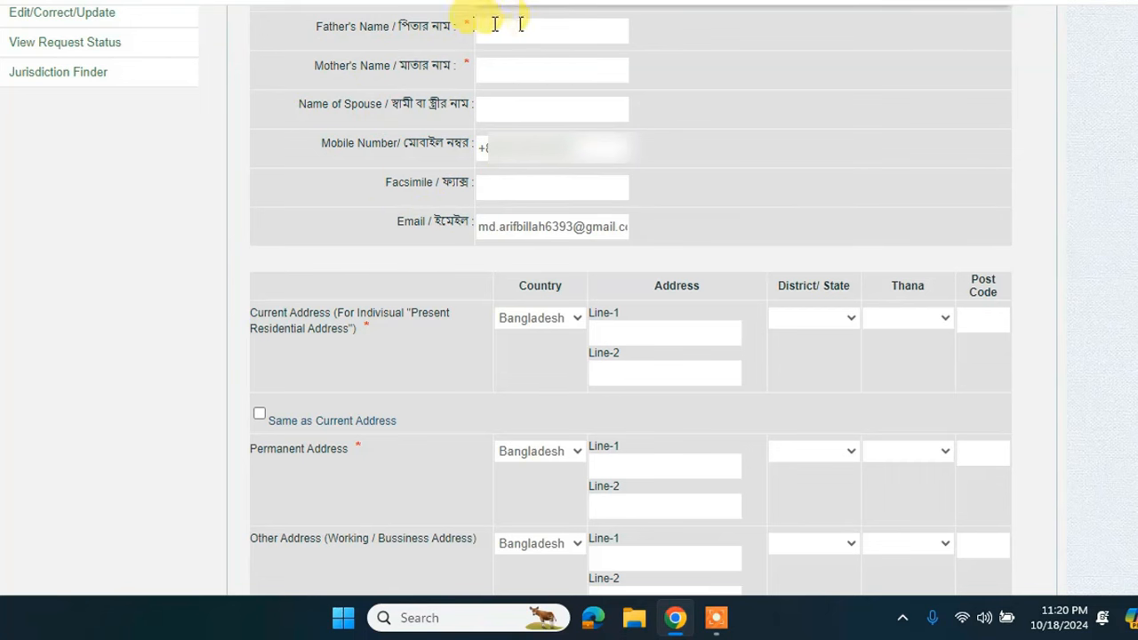
- Enter the current address as Gazipur, district Pirojpur, thana Bhandaria
{"action": "scroll", "coordinate": [1071, 394], "scroll_direction": "down", "scroll_amount": 2}
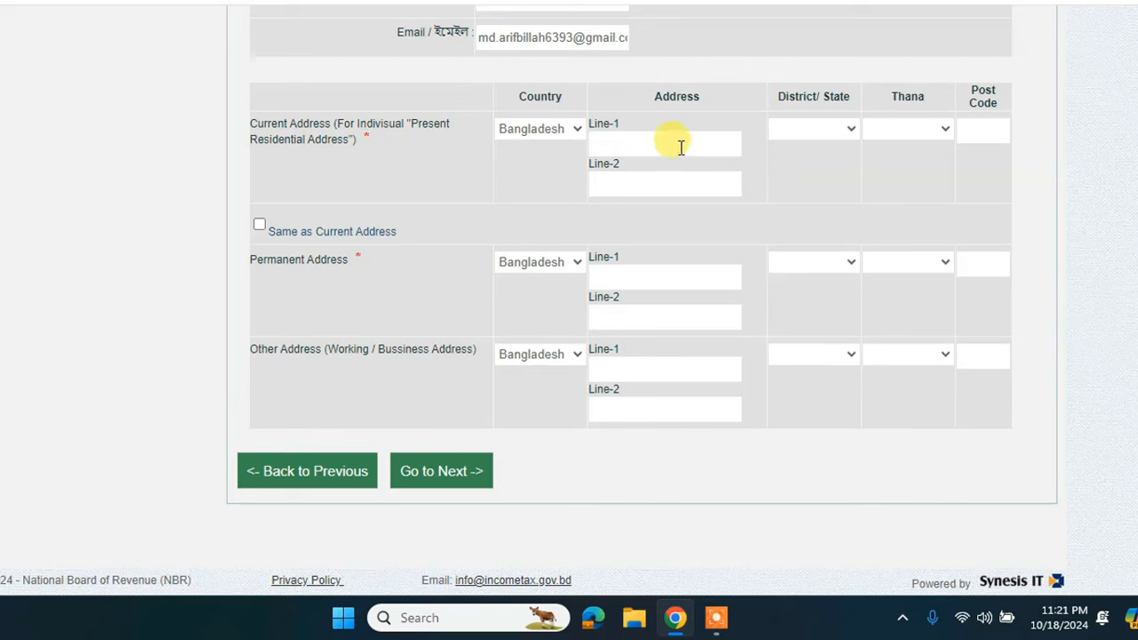
{"action": "left_click", "coordinate": [681, 147]}
{"action": "type", "text": "Gazipur"}
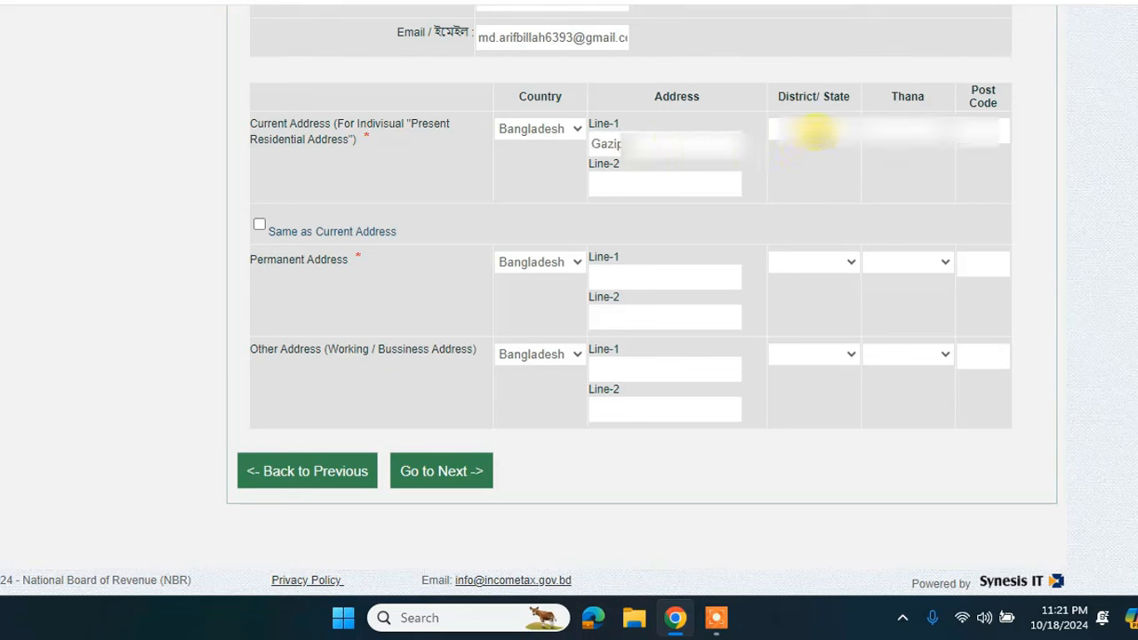
{"action": "left_click", "coordinate": [815, 131]}
{"action": "scroll", "coordinate": [860, 253], "scroll_direction": "down", "scroll_amount": 11}
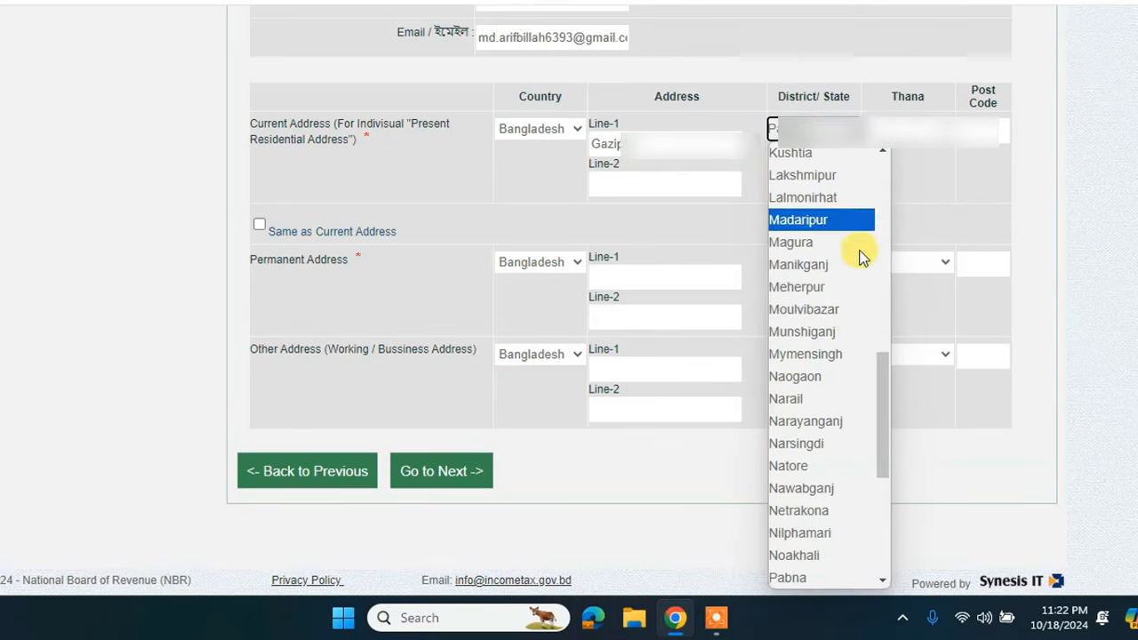
{"action": "left_click", "coordinate": [831, 334]}
{"action": "left_click", "coordinate": [889, 131]}
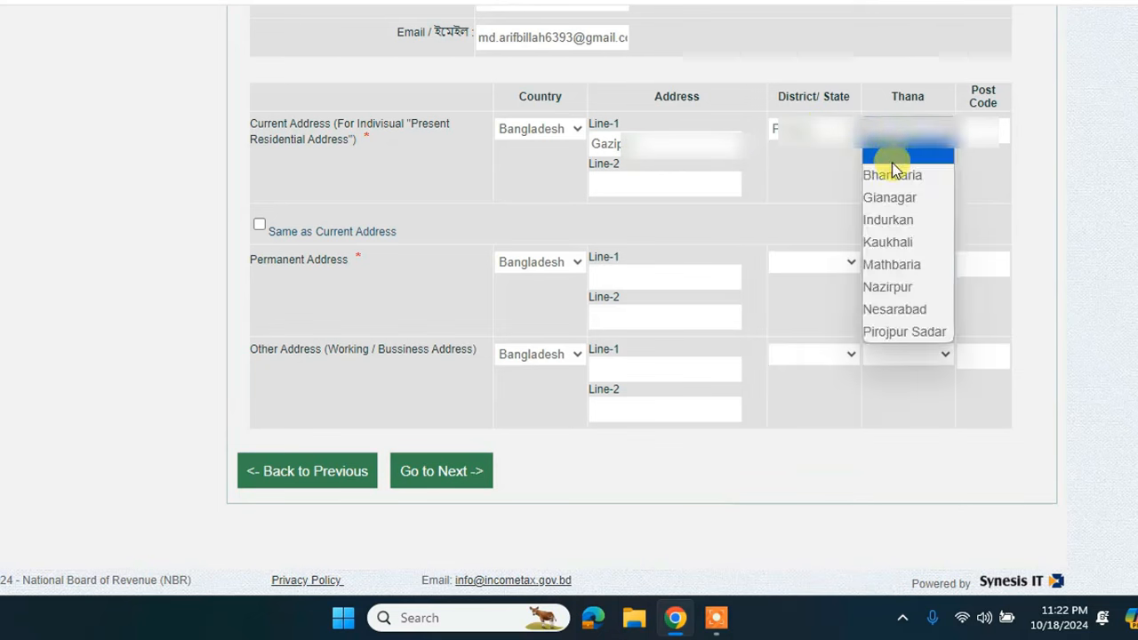
{"action": "left_click", "coordinate": [892, 159]}
- Add post code 8550, copy the current address to permanent, and proceed to review
{"action": "left_click", "coordinate": [983, 132]}
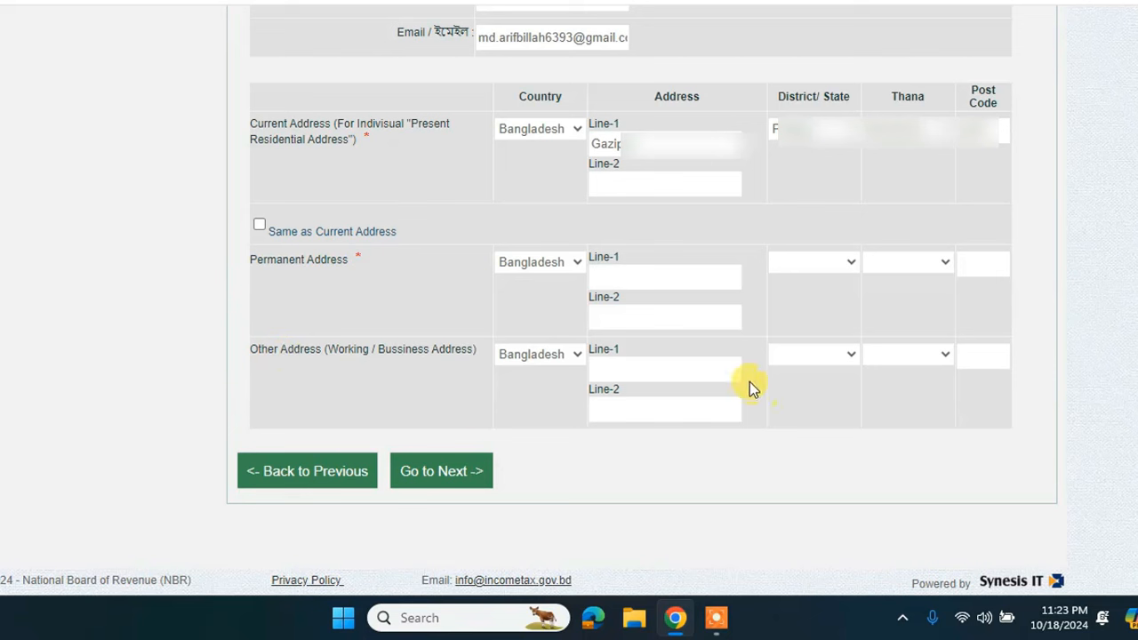
{"action": "left_click", "coordinate": [259, 224]}
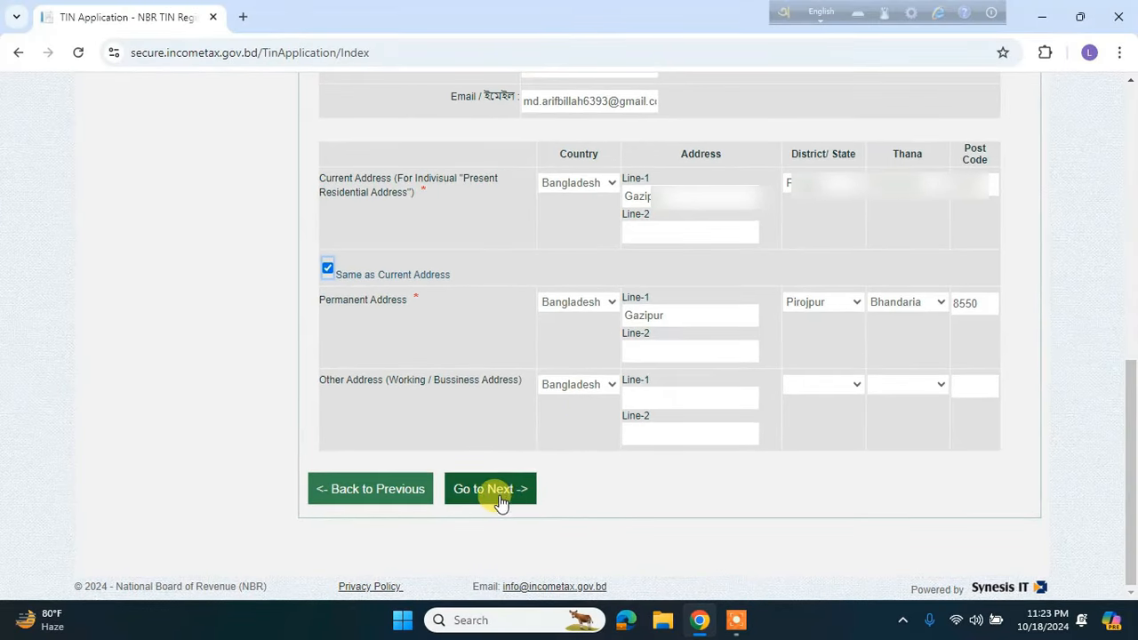
{"action": "left_click", "coordinate": [510, 500]}
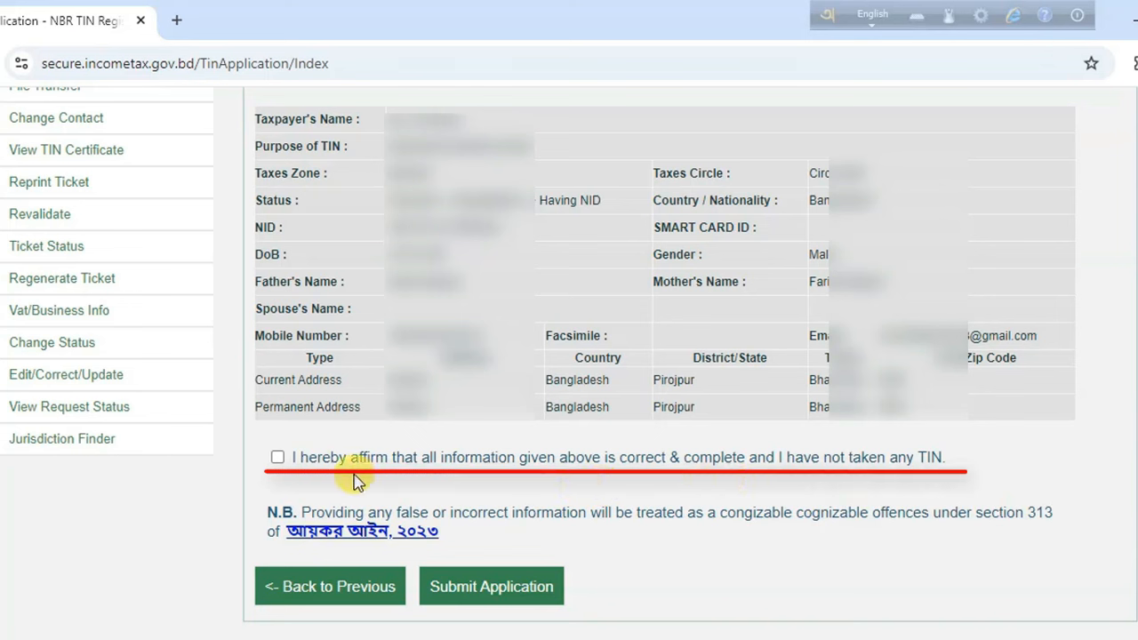
- Tick the 'I hereby affirm…' declaration and submit the TIN application
{"action": "left_click", "coordinate": [277, 459]}
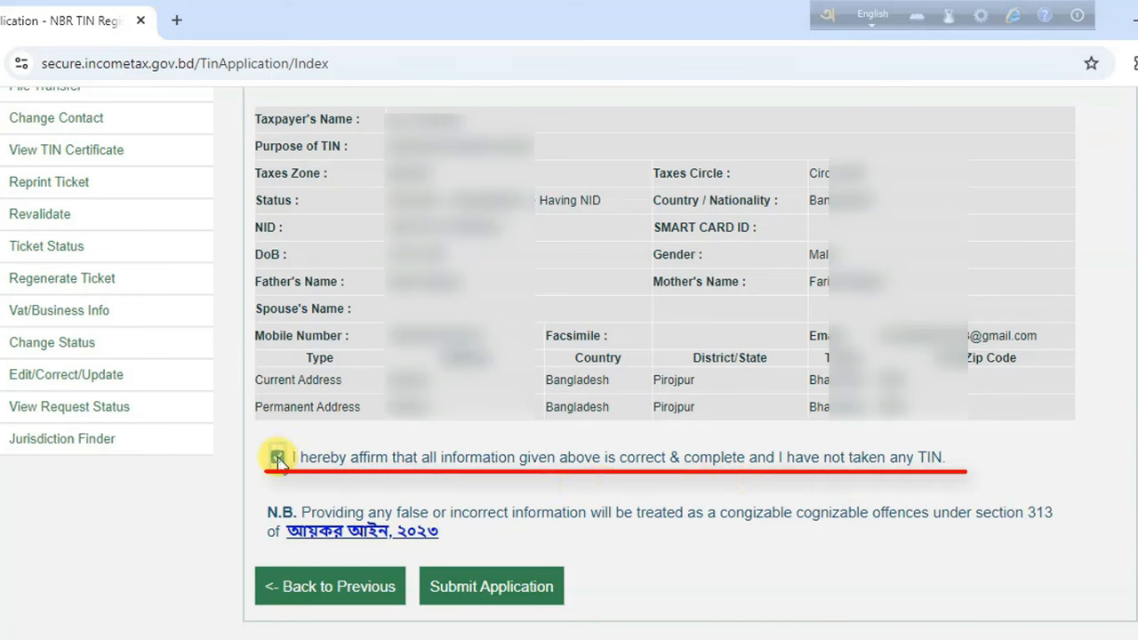
{"action": "left_click", "coordinate": [523, 597]}
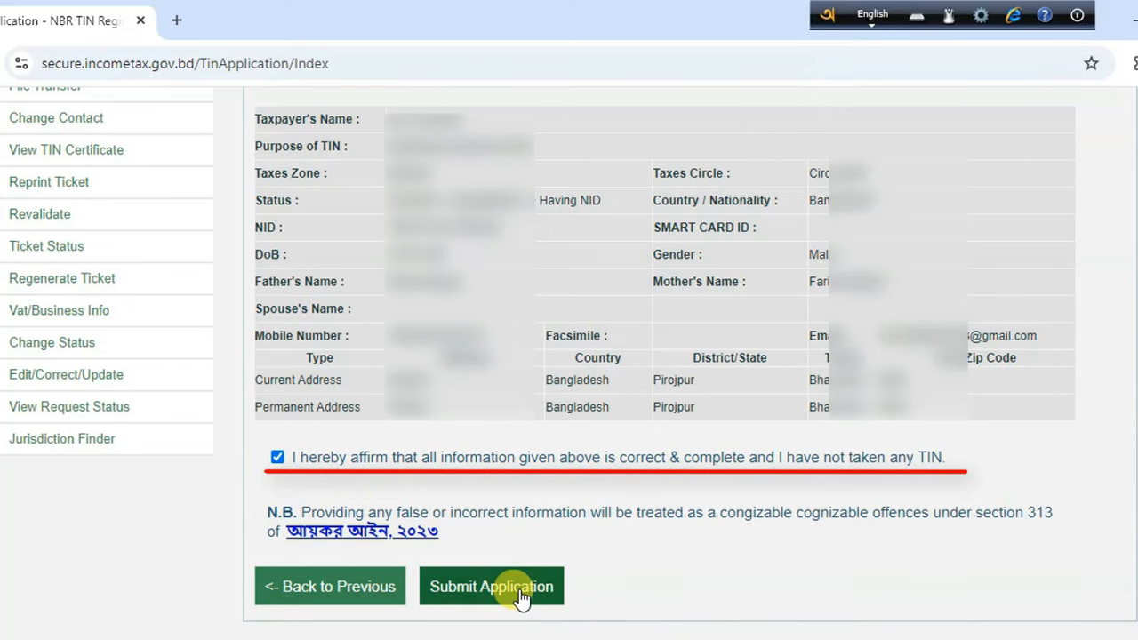